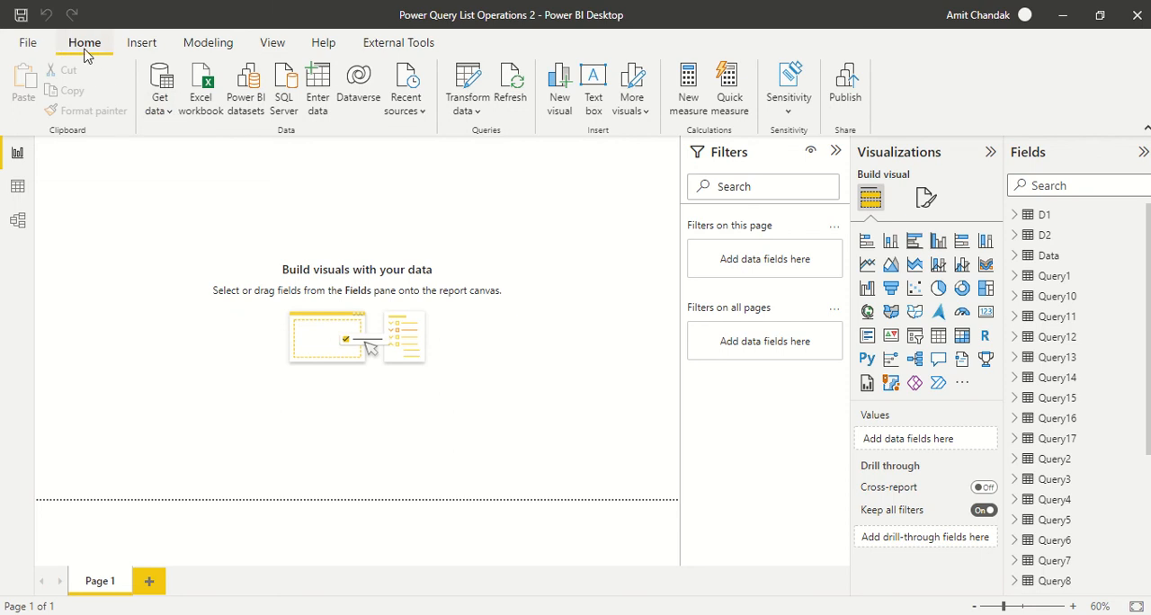
# Open the Power Query Editor from the report and create a new blank query
pyautogui.click(468, 111)
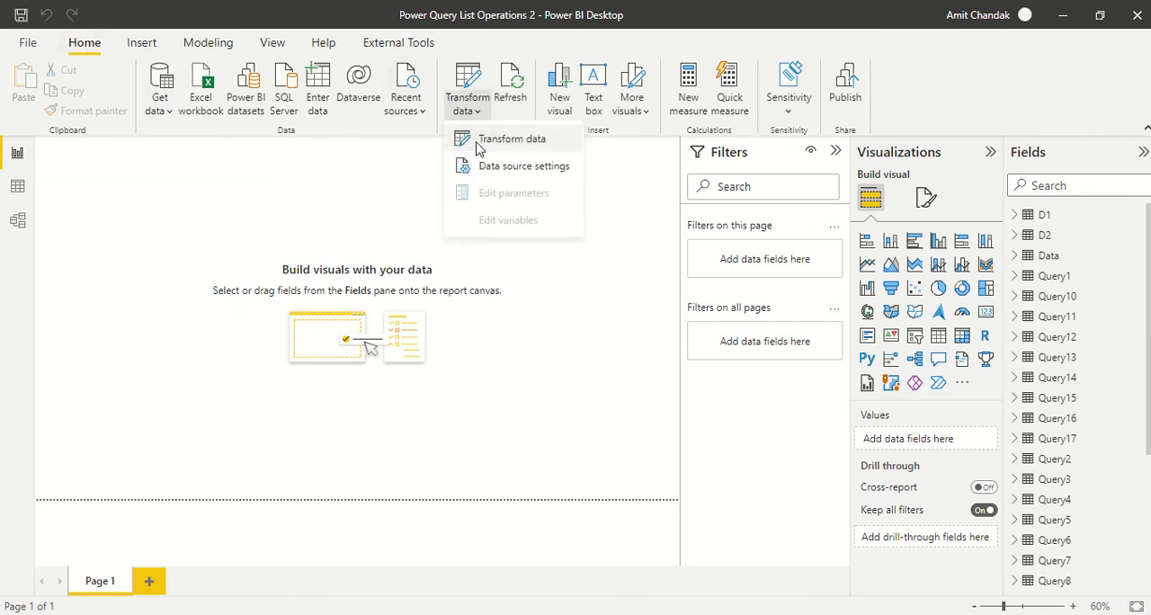
pyautogui.click(480, 144)
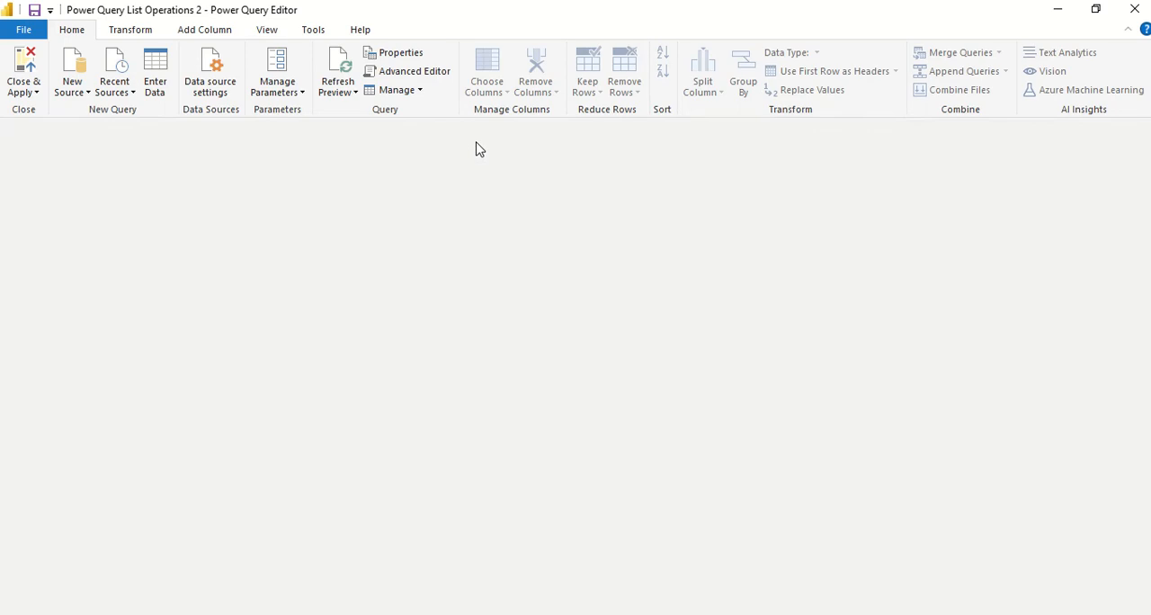
pyautogui.scroll(-2, 104, 223)
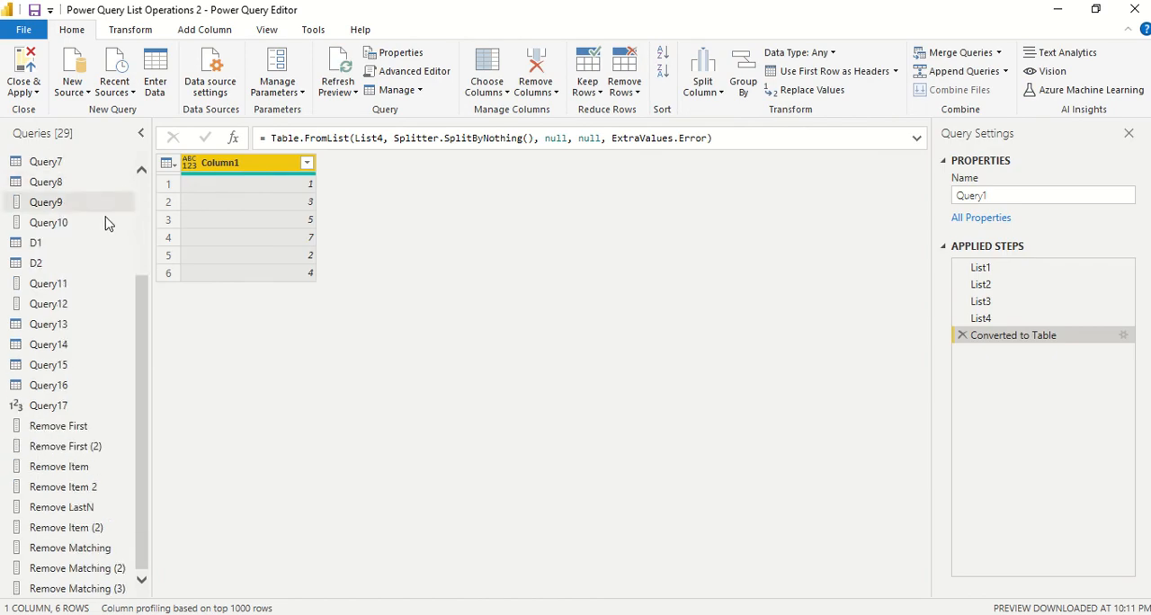
pyautogui.click(81, 99)
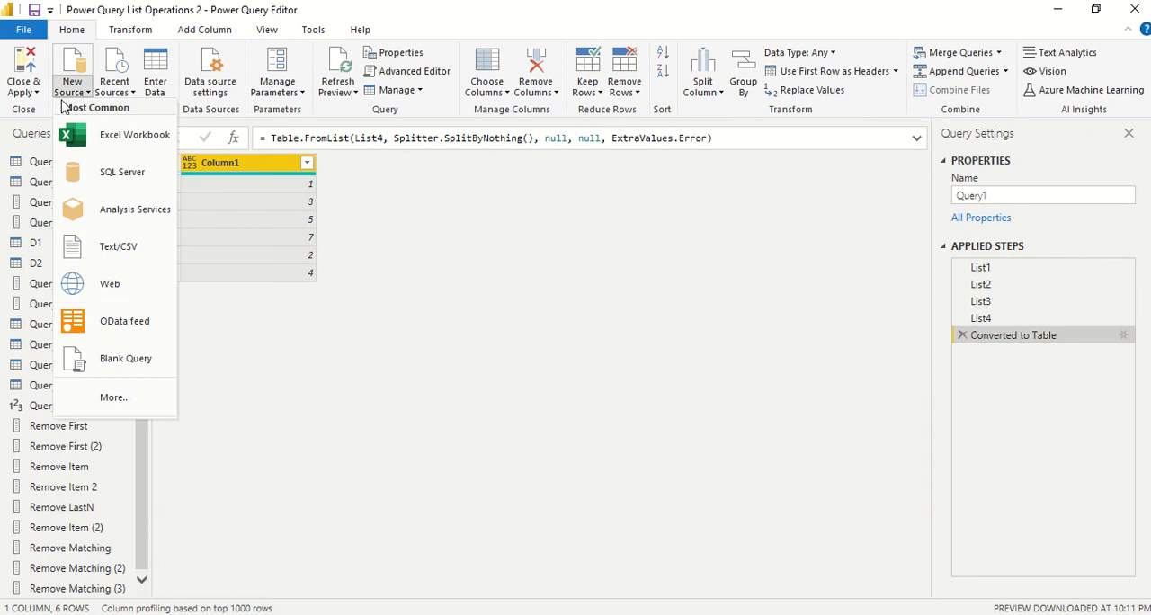
pyautogui.click(119, 373)
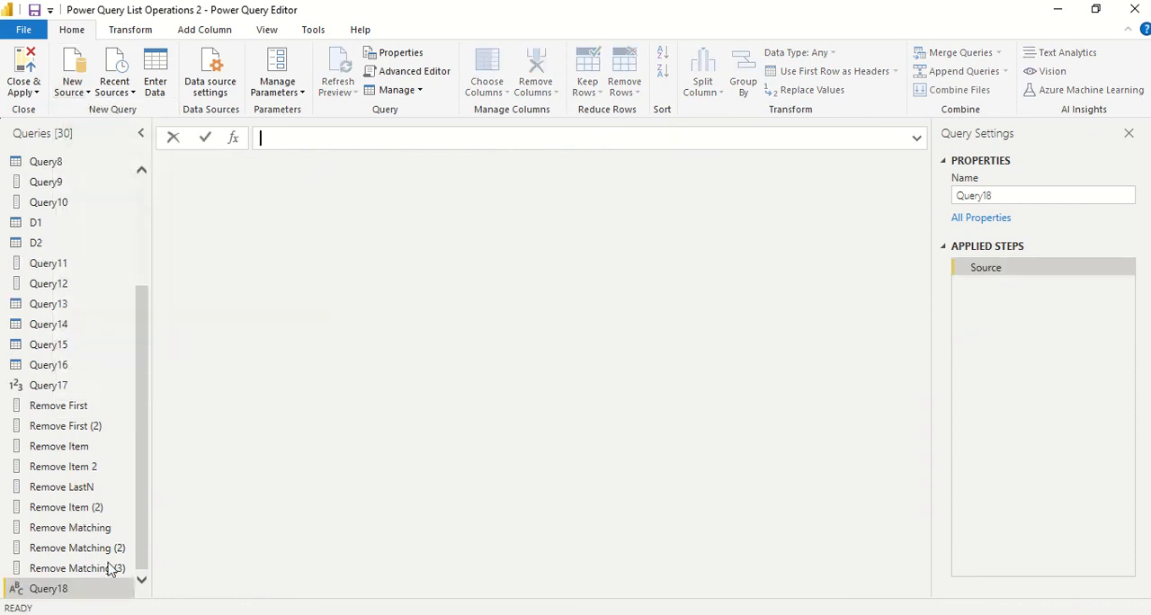
# Rename the new blank query to "Remove null"
pyautogui.doubleClick(59, 588)
pyautogui.write('Remove null')
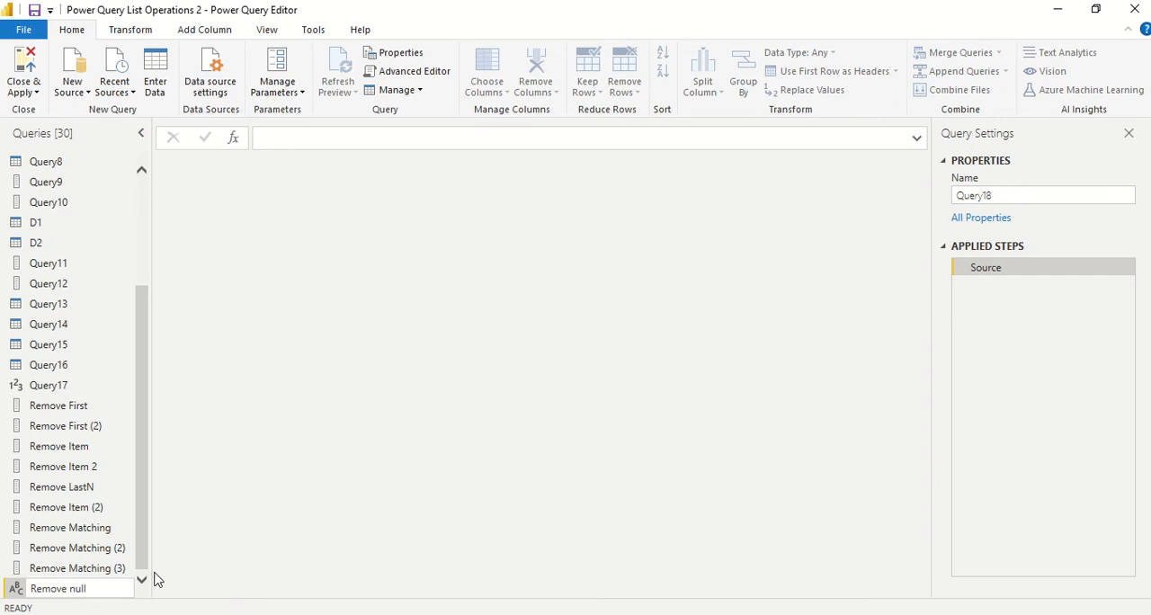
pyautogui.press('Return')
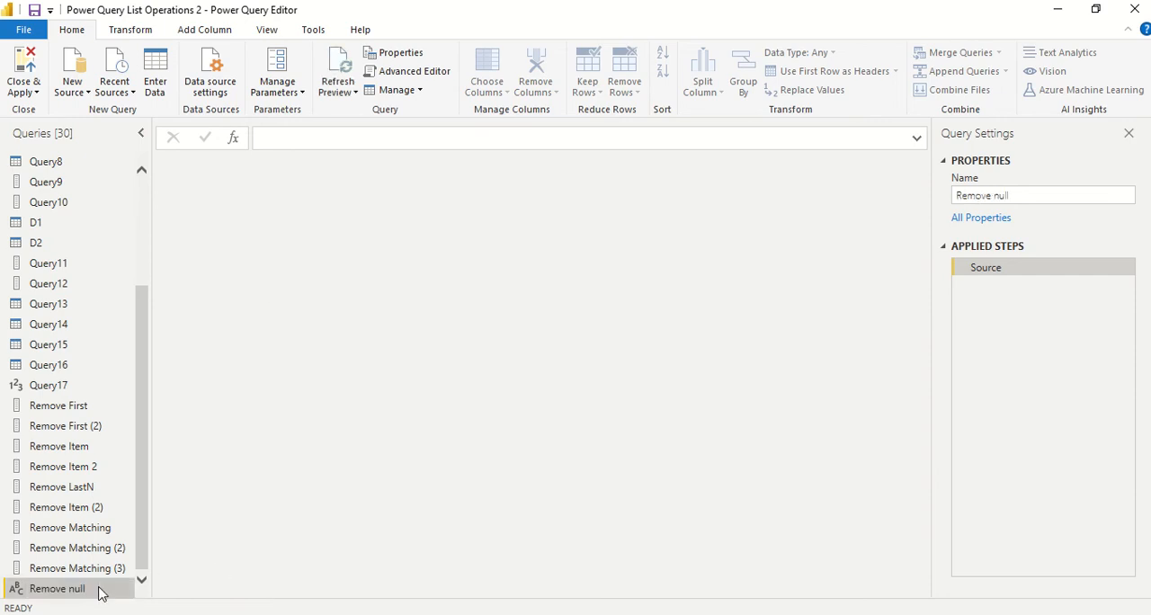
# In the Advanced Editor, define the Remove null query's Source as the list {1,2,null,null,3,null, 4,null,5} and apply it
pyautogui.rightClick(99, 590)
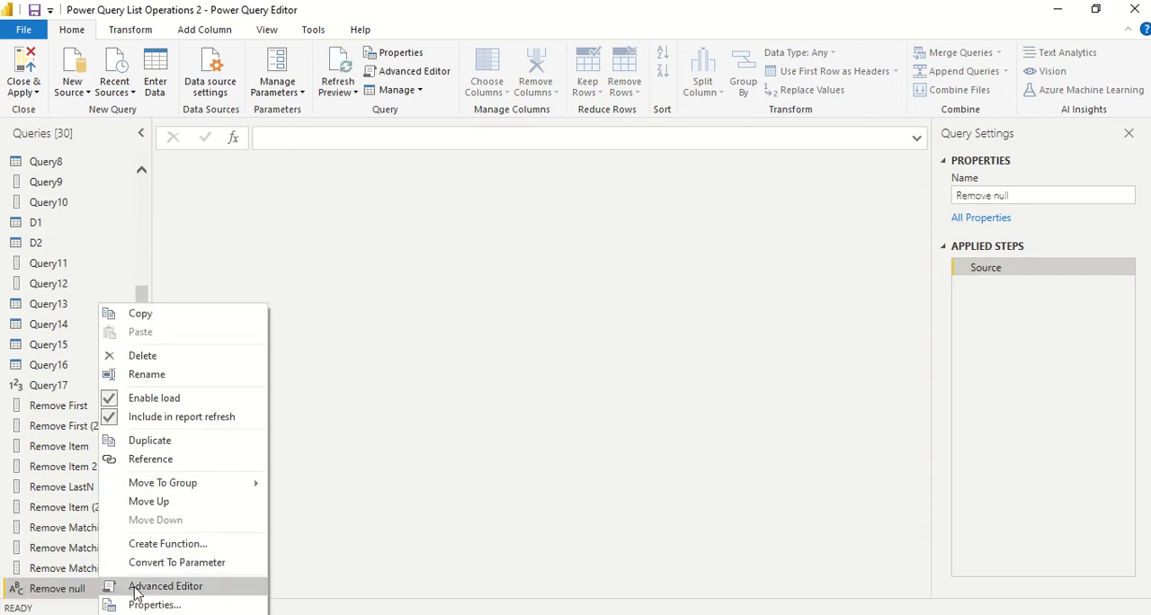
pyautogui.click(138, 590)
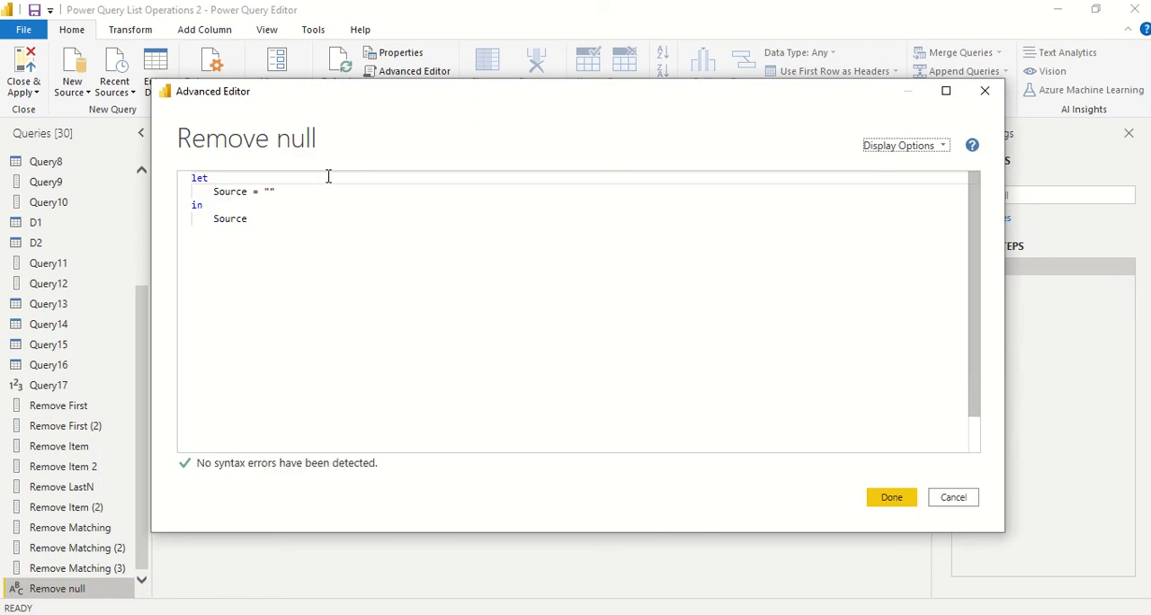
pyautogui.click(267, 190)
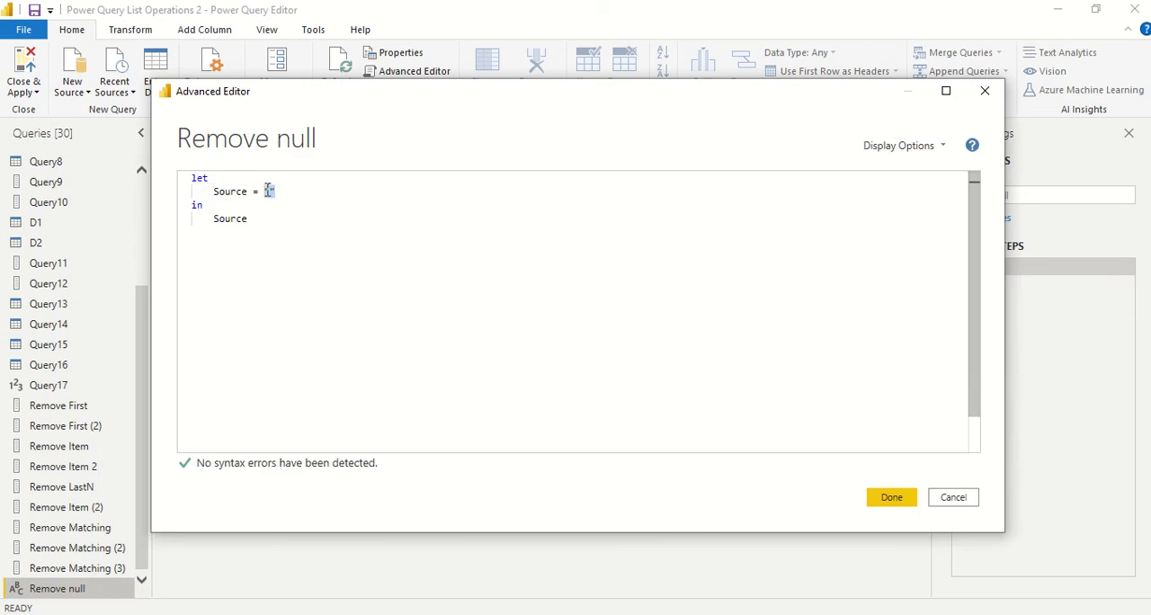
pyautogui.write('{')
pyautogui.press('BackSpace')
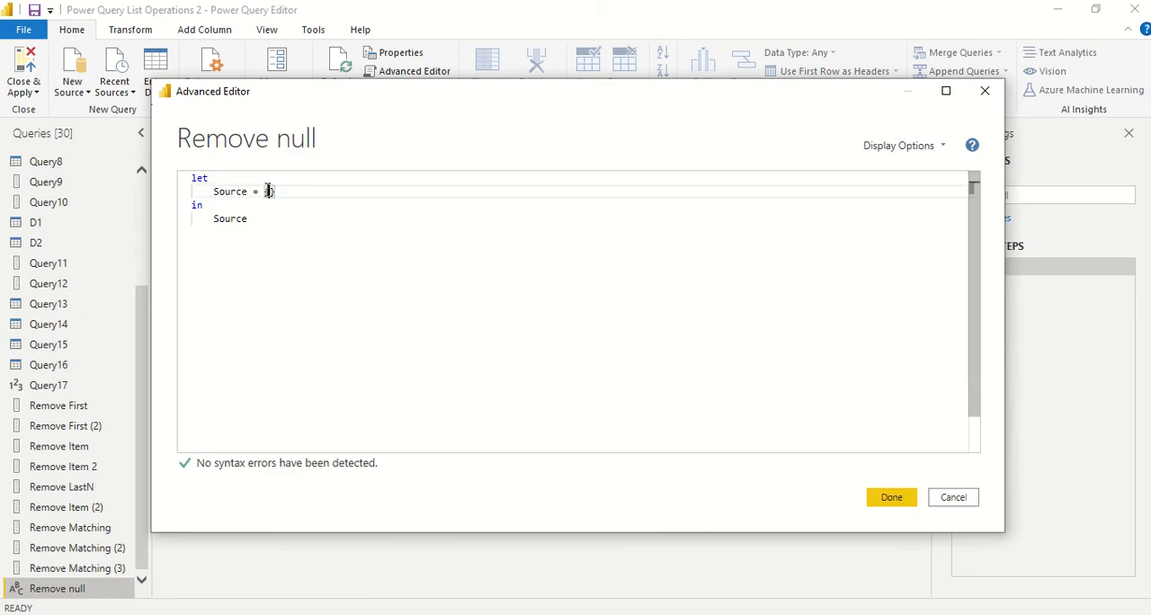
pyautogui.write('1,2,n')
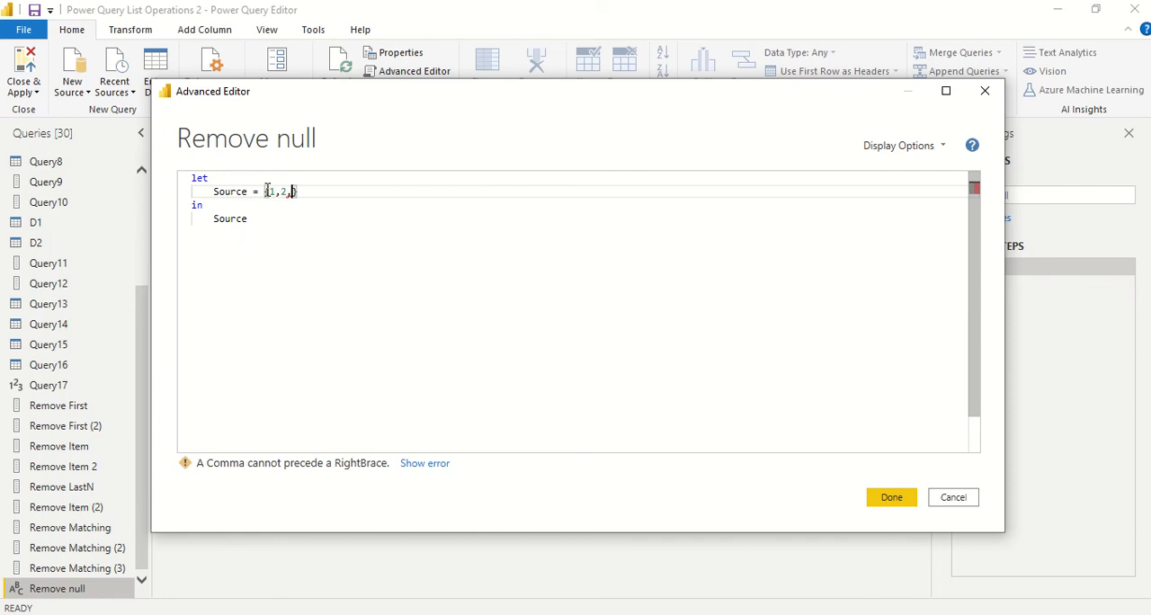
pyautogui.write('ull,null,')
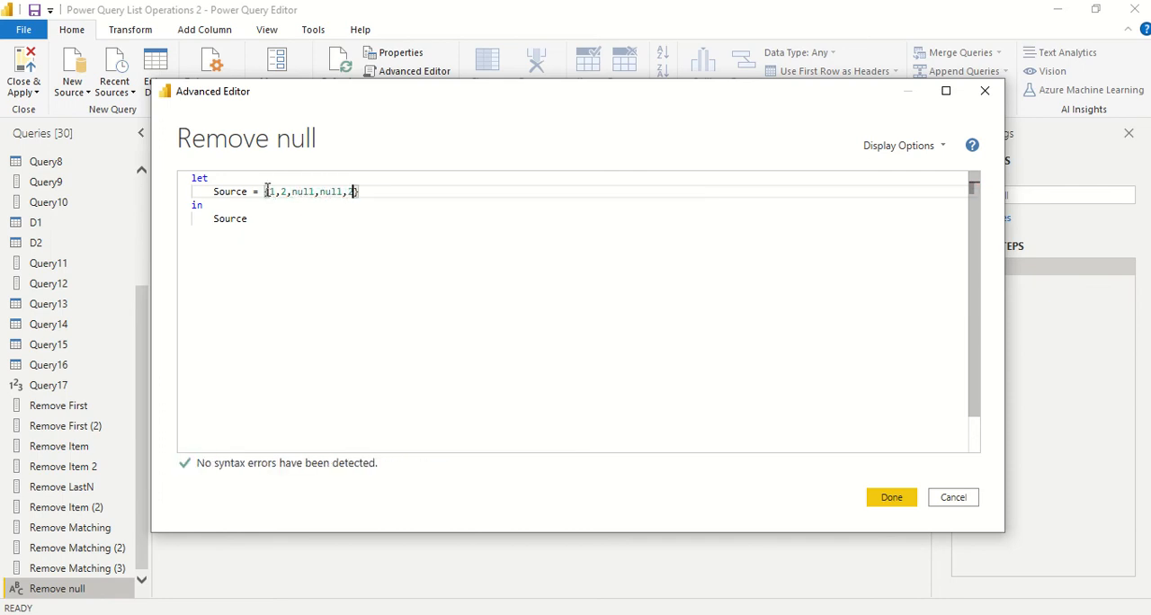
pyautogui.write('3,null, ')
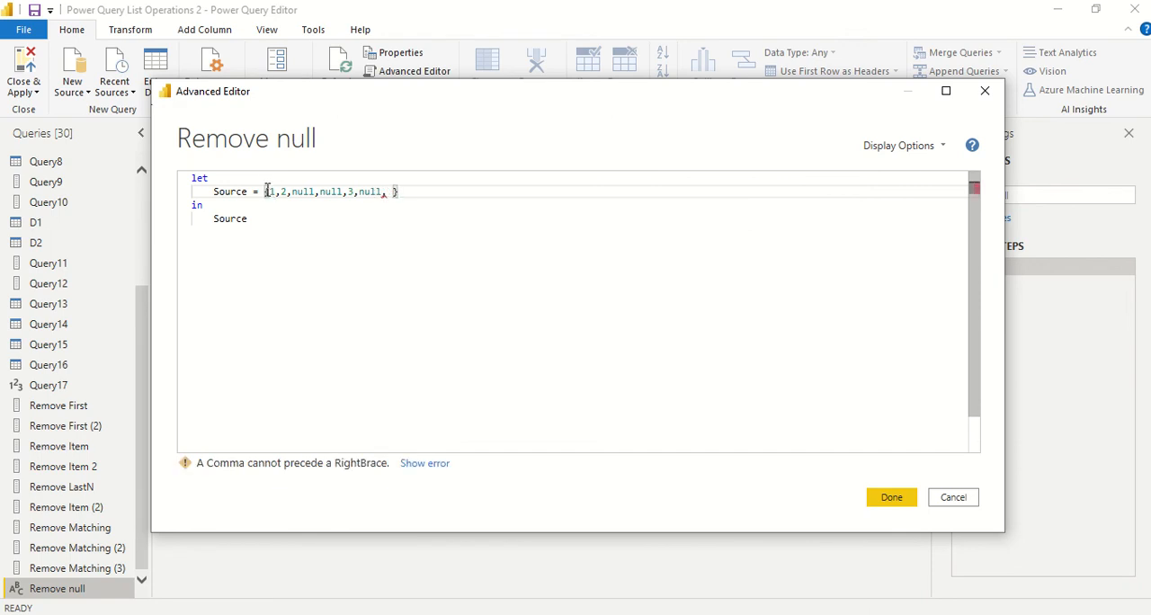
pyautogui.write('4,null')
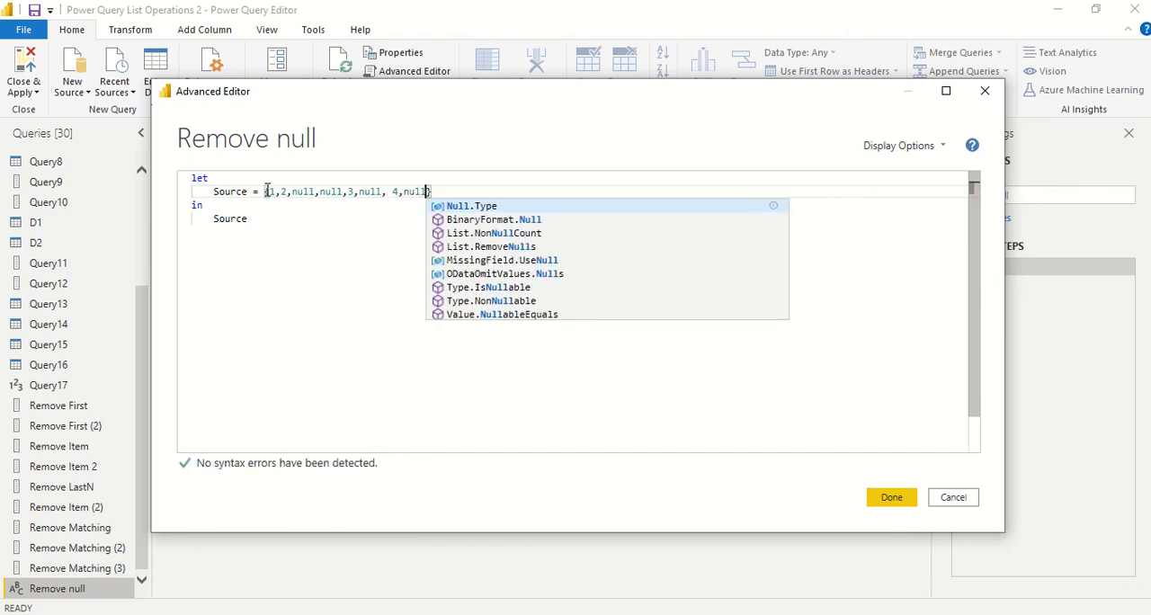
pyautogui.write(',5')
pyautogui.click(416, 268)
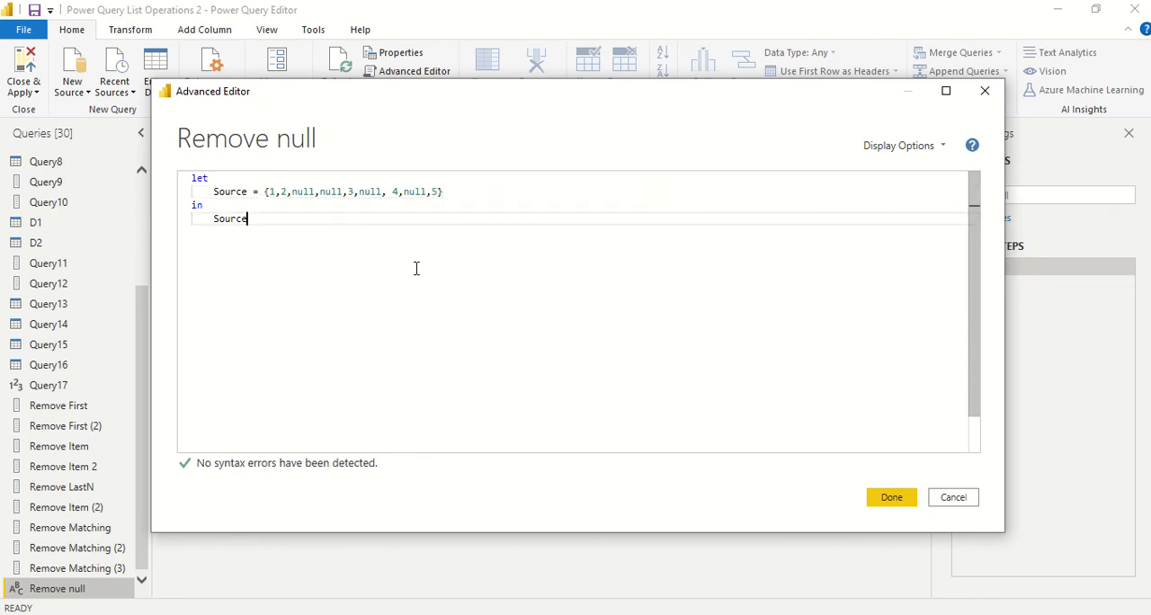
pyautogui.click(895, 497)
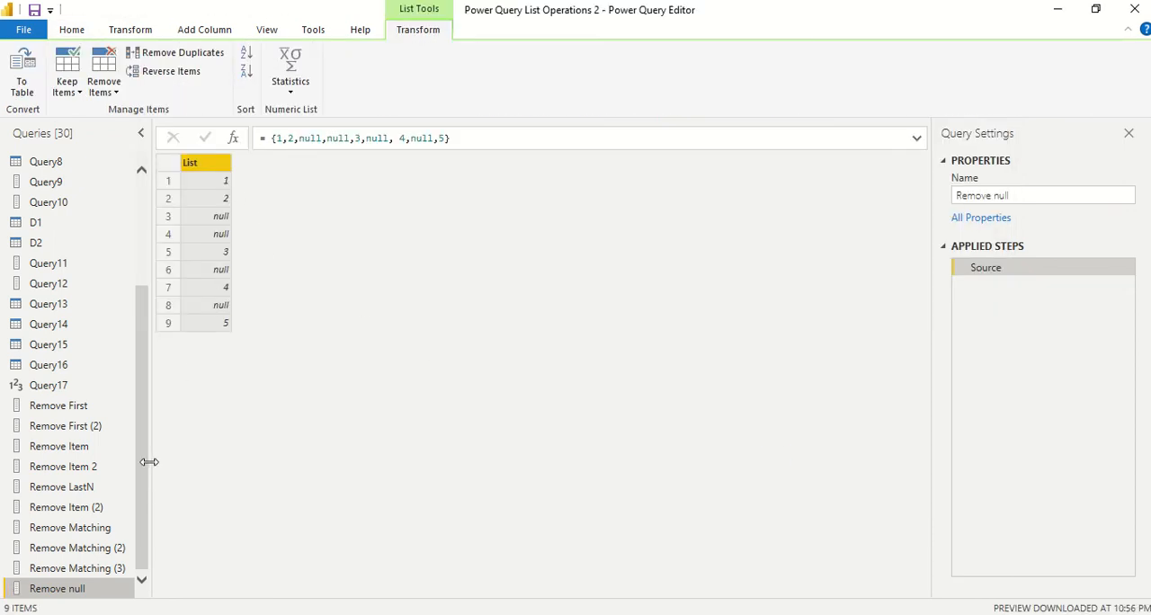
# Reopen the Remove null query's code and start a new variable named _remove on a line after the Source list
pyautogui.rightClick(99, 594)
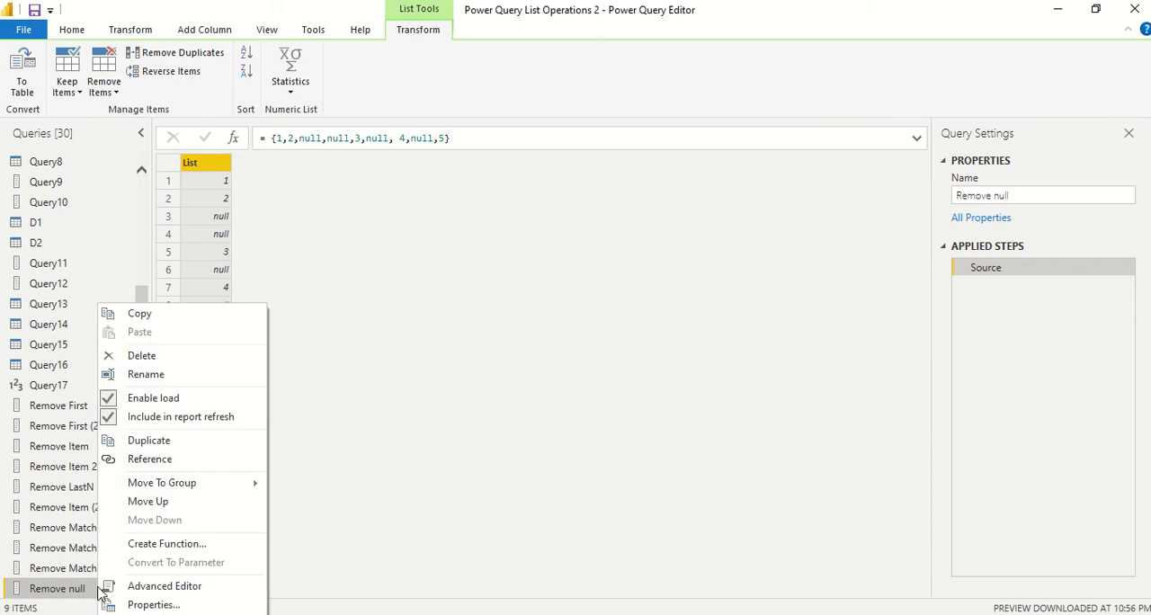
pyautogui.click(136, 586)
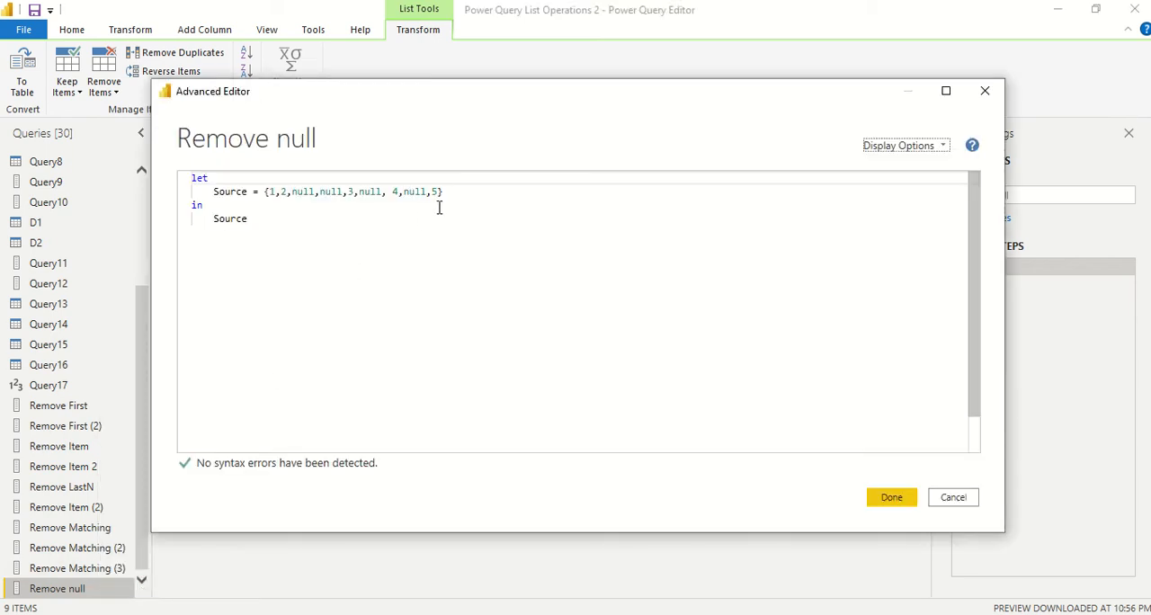
pyautogui.click(463, 193)
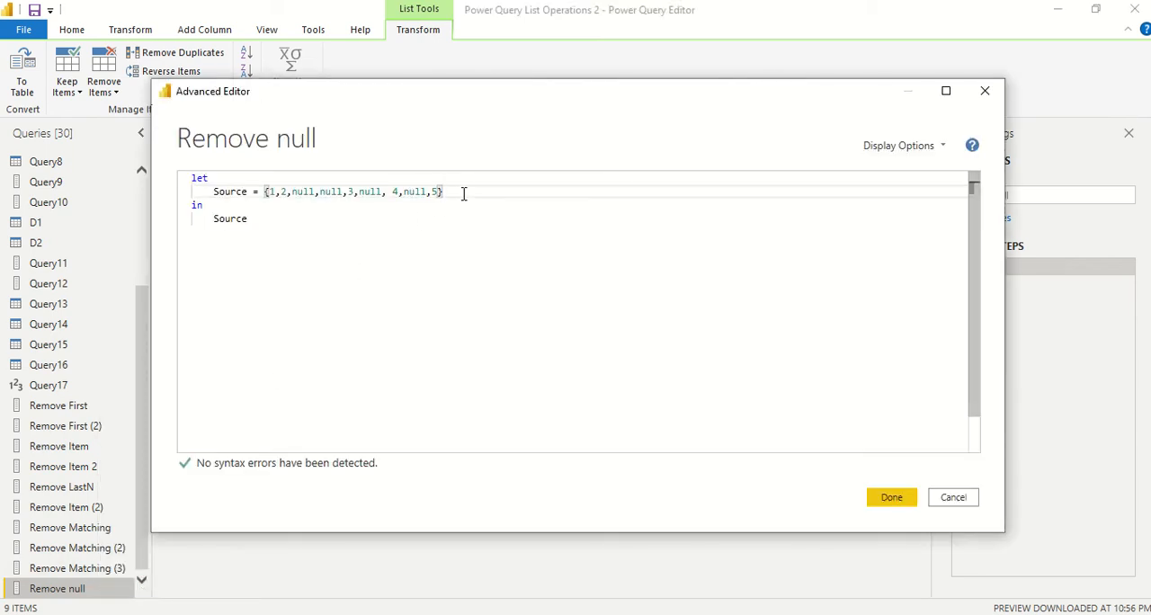
pyautogui.write(',')
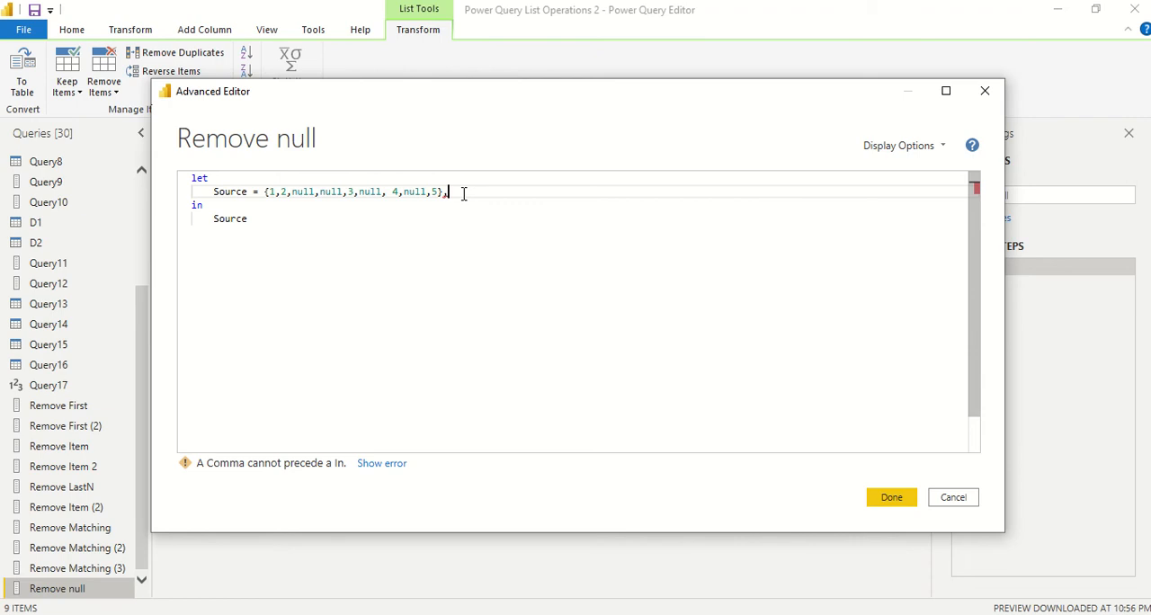
pyautogui.press('Return')
pyautogui.write('_r')
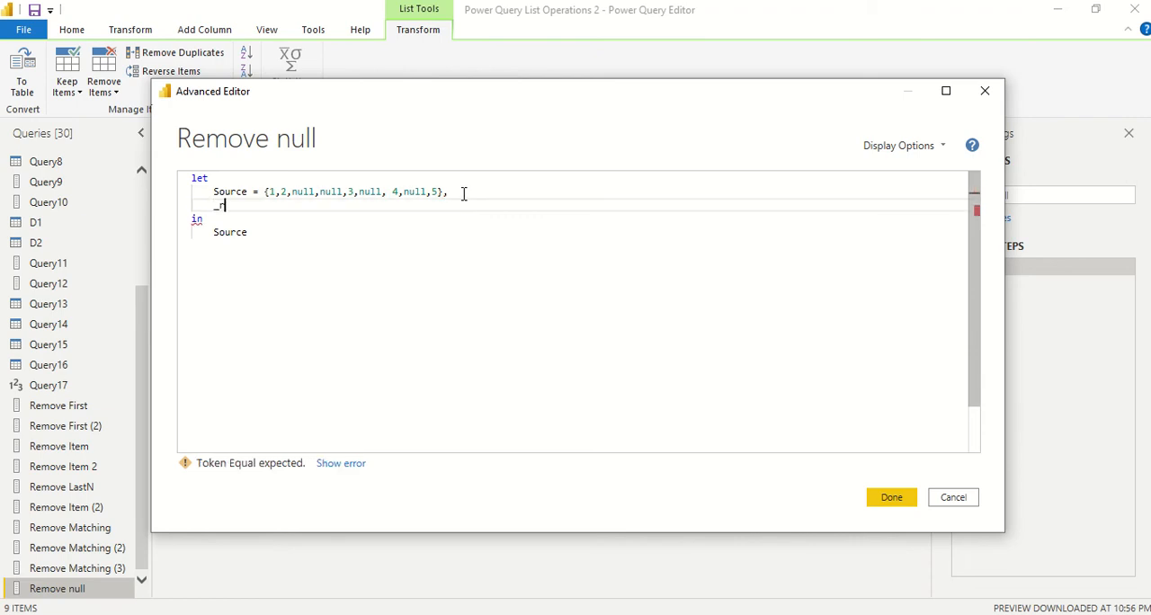
pyautogui.write('emove = List')
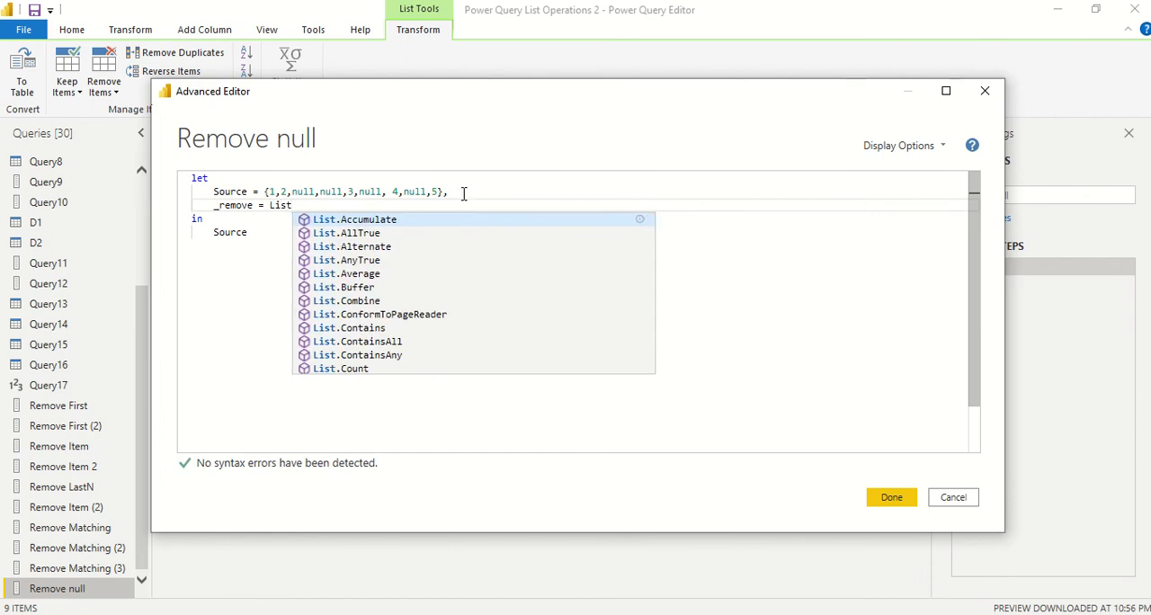
pyautogui.write('>re')
# Assign the expression List.RemoveNulls(Source) to the _remove variable
pyautogui.press('BackSpace')
pyautogui.press('BackSpace')
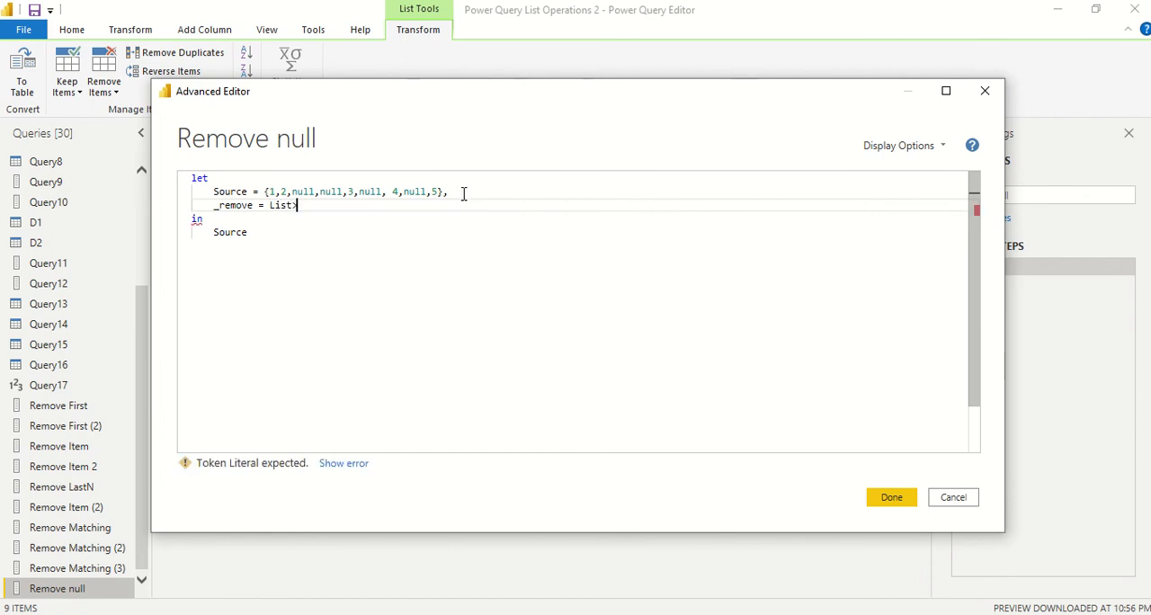
pyautogui.write('re')
pyautogui.press('BackSpace')
pyautogui.press('BackSpace')
pyautogui.press('BackSpace')
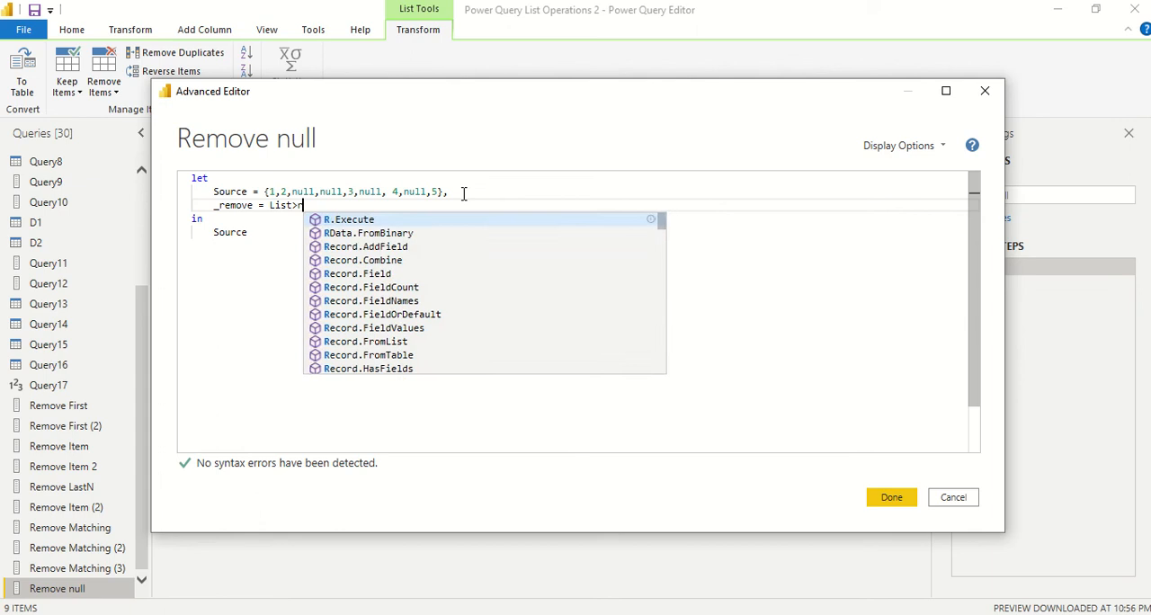
pyautogui.write('>')
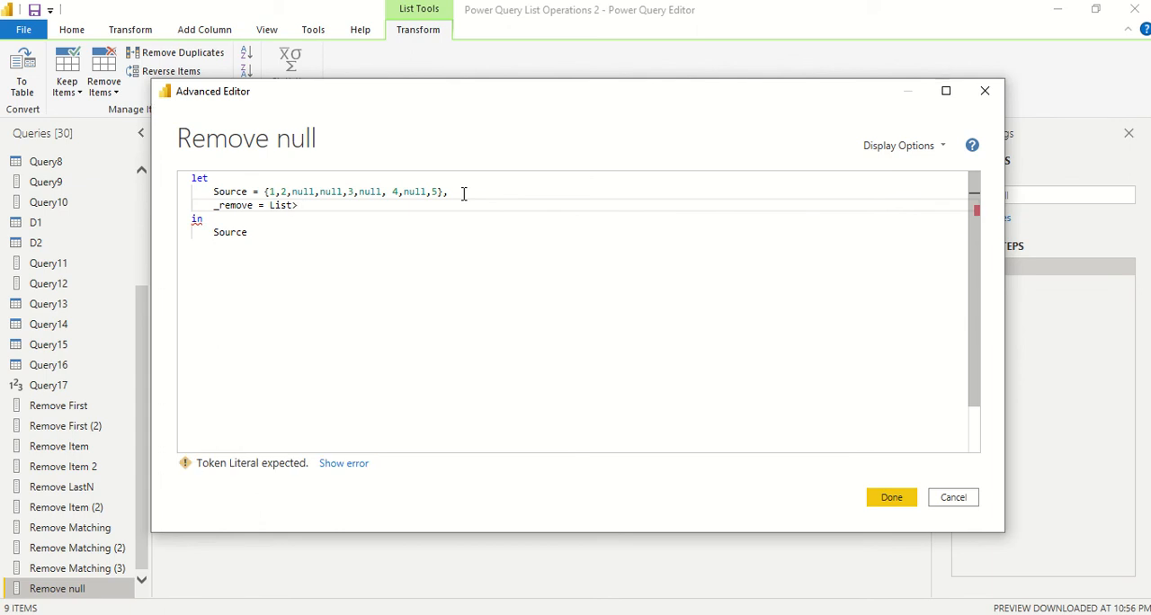
pyautogui.press('BackSpace')
pyautogui.write('.')
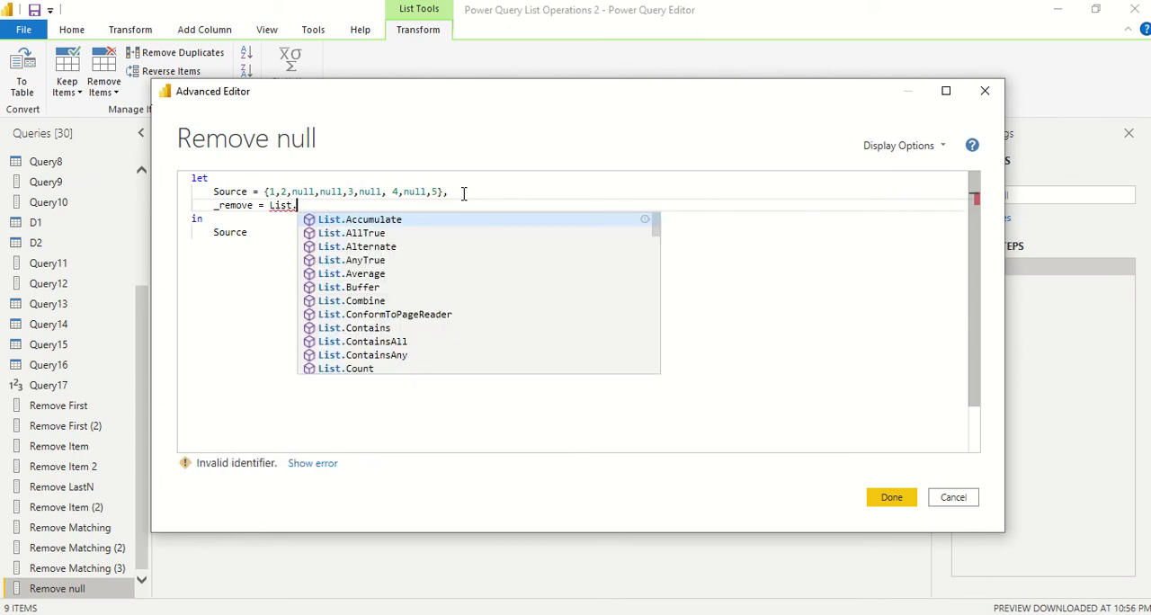
pyautogui.write('Re')
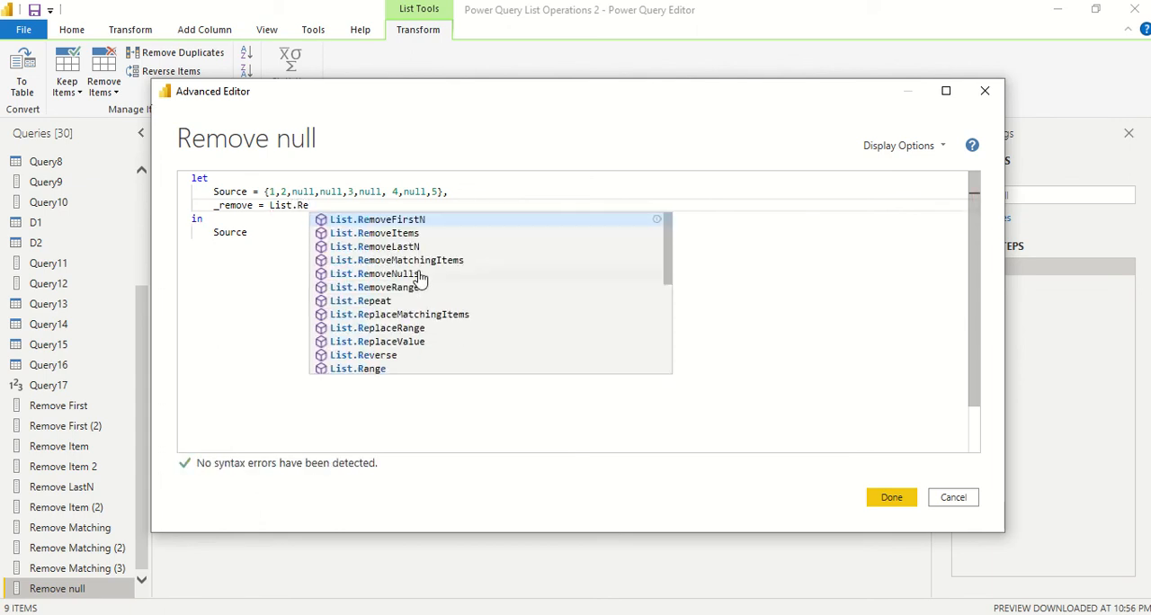
pyautogui.click(418, 273)
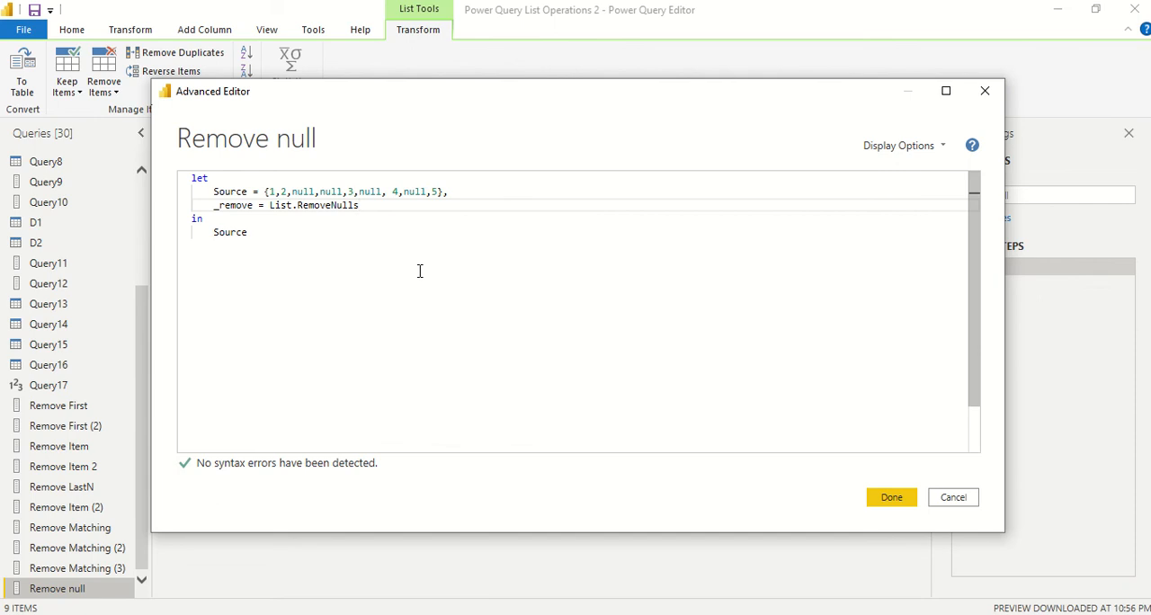
pyautogui.write('(So')
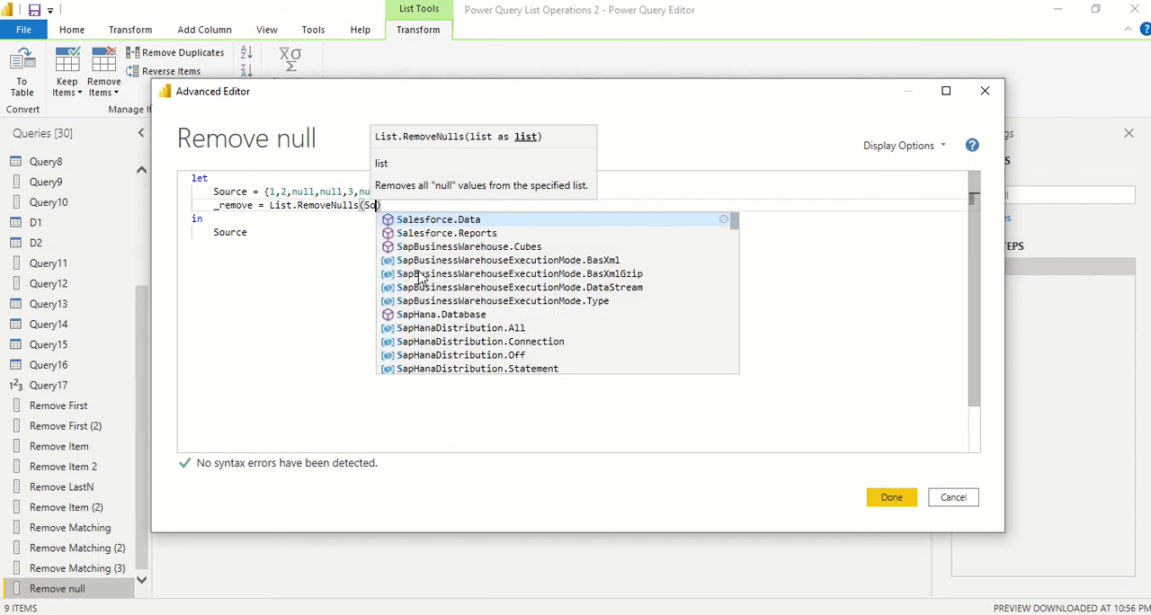
pyautogui.click(420, 247)
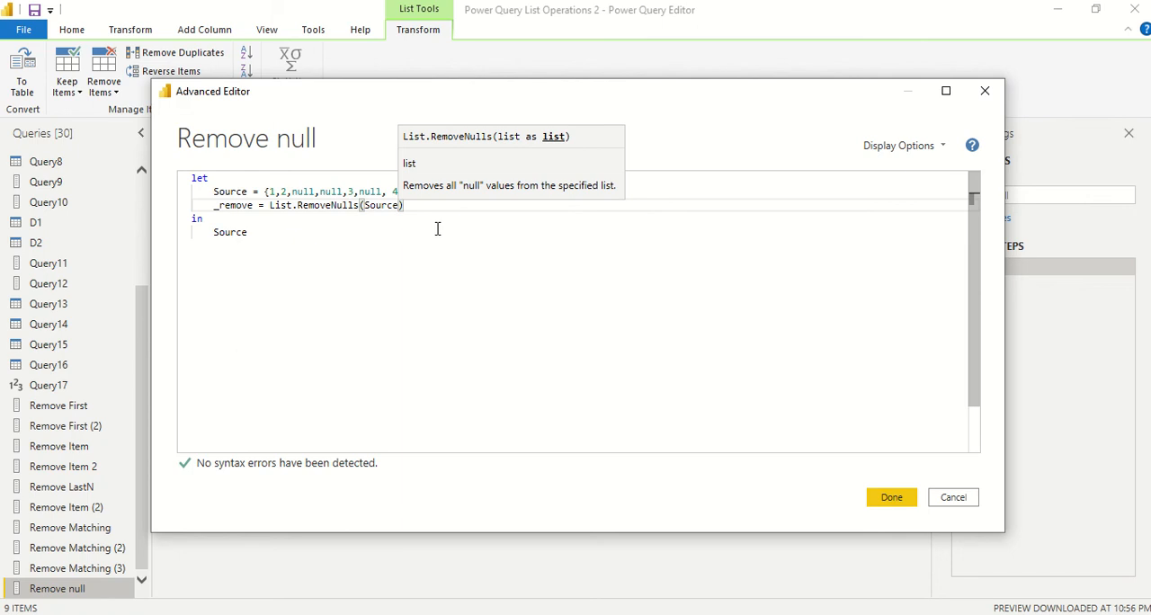
pyautogui.write(',')
pyautogui.press('BackSpace')
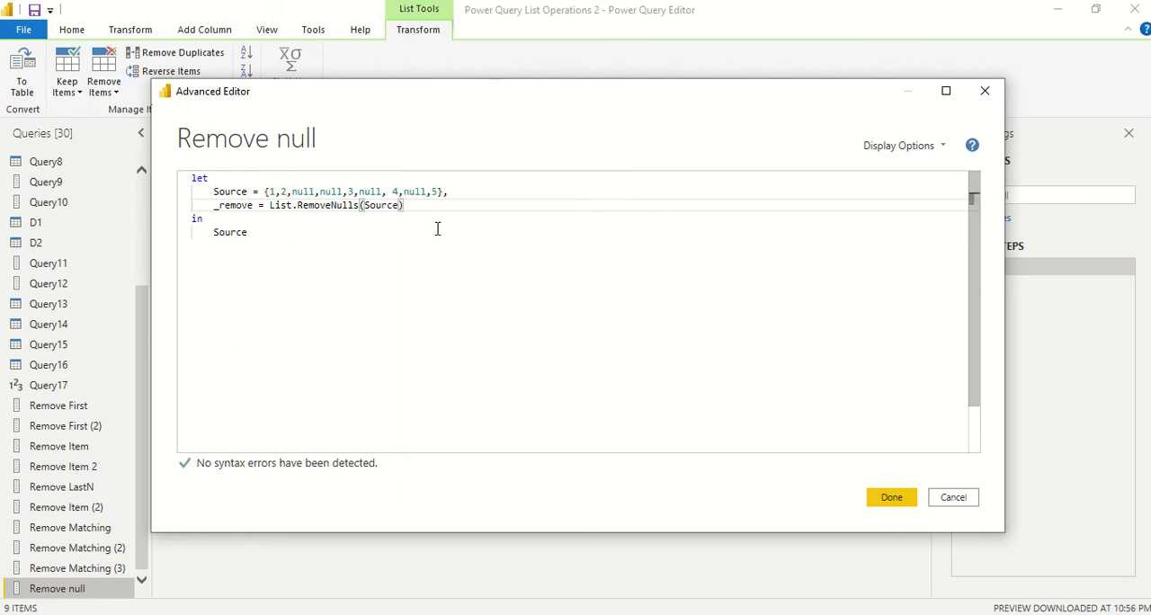
# Make the query return _remove instead of Source after the in keyword, and apply the code
pyautogui.doubleClick(227, 206)
pyautogui.hotkey('ctrl', 'c')
pyautogui.click(232, 220)
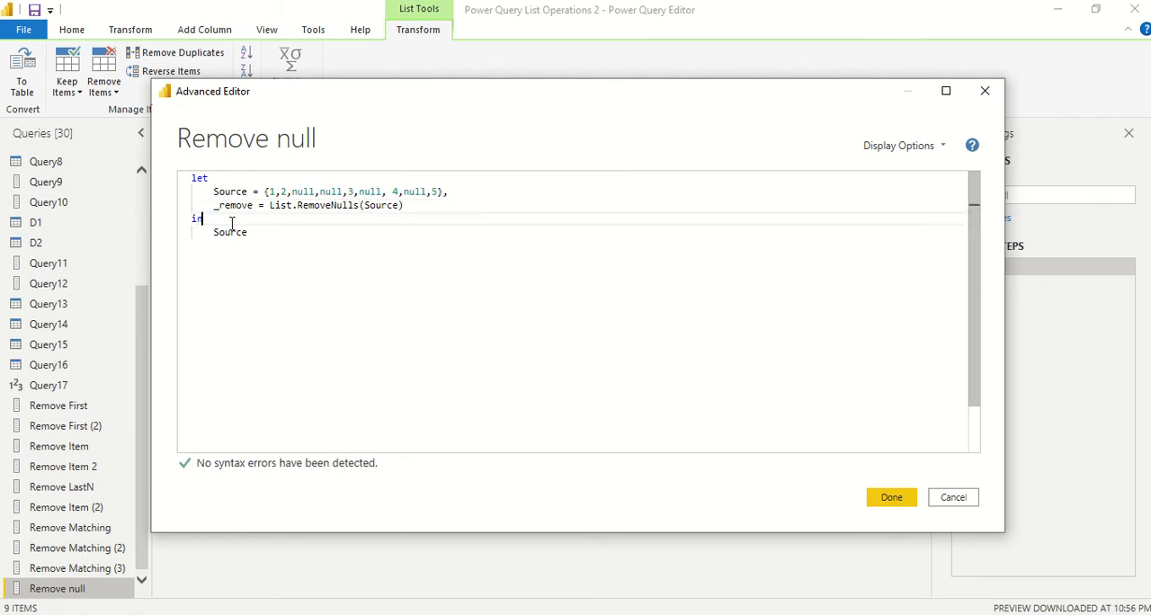
pyautogui.doubleClick(231, 232)
pyautogui.hotkey('ctrl', 'v')
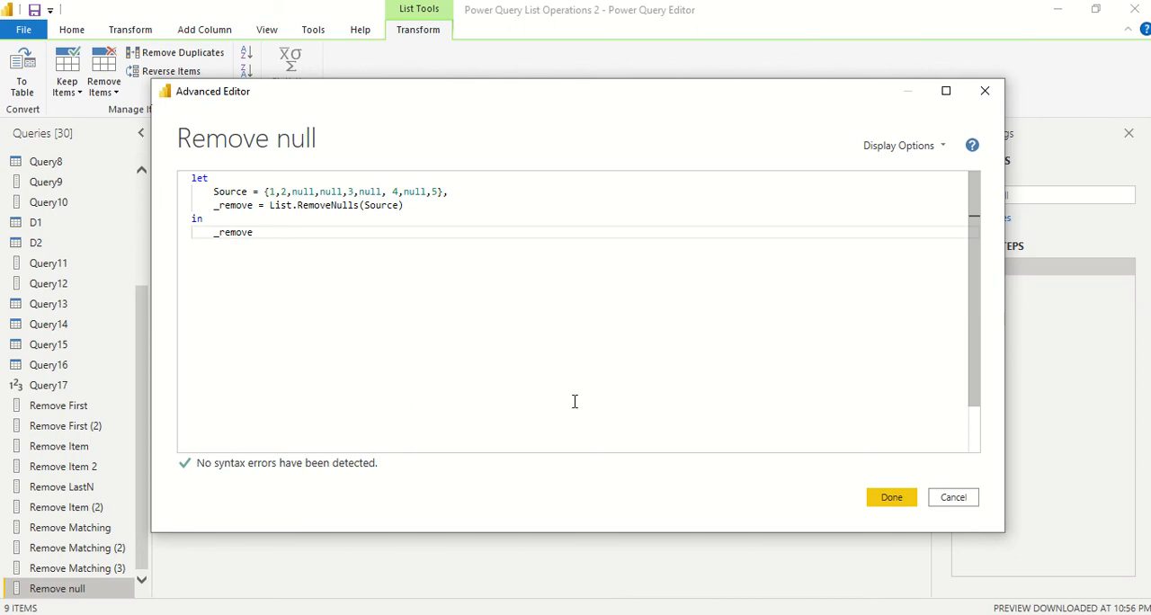
pyautogui.click(906, 500)
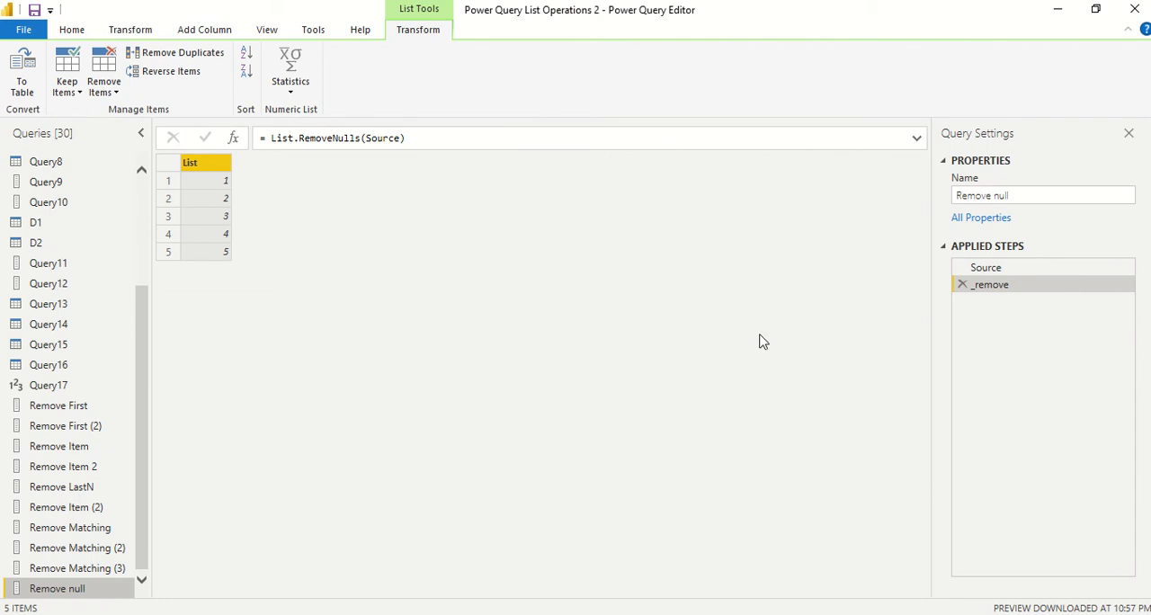
# Add a second 2 after the existing 2 in the Remove null query's Source list and show the _remove result again
pyautogui.click(994, 268)
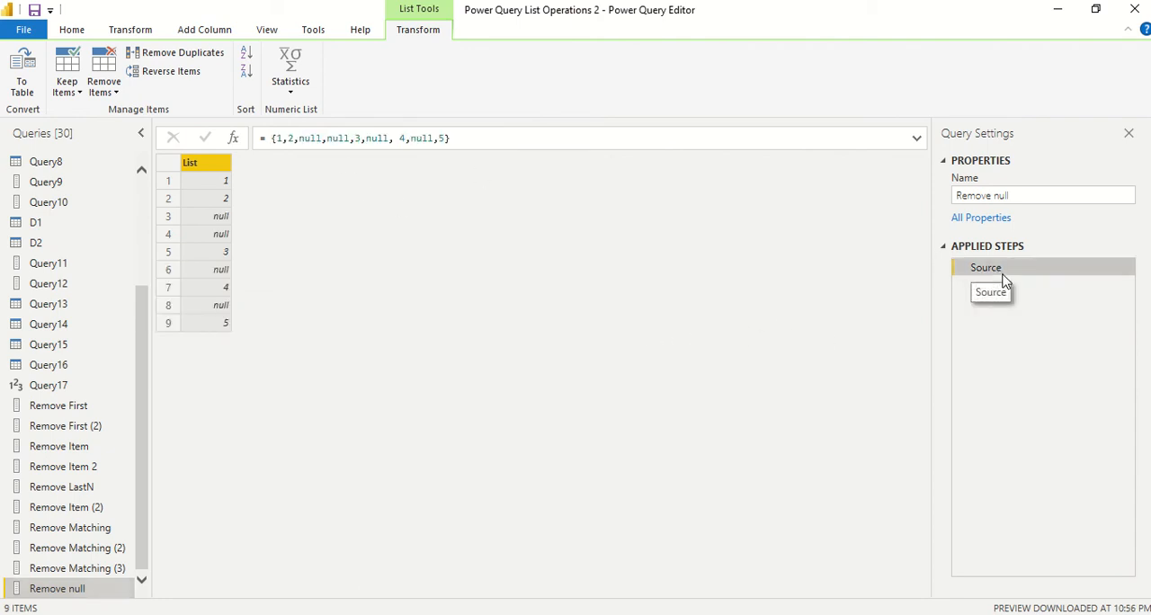
pyautogui.click(288, 138)
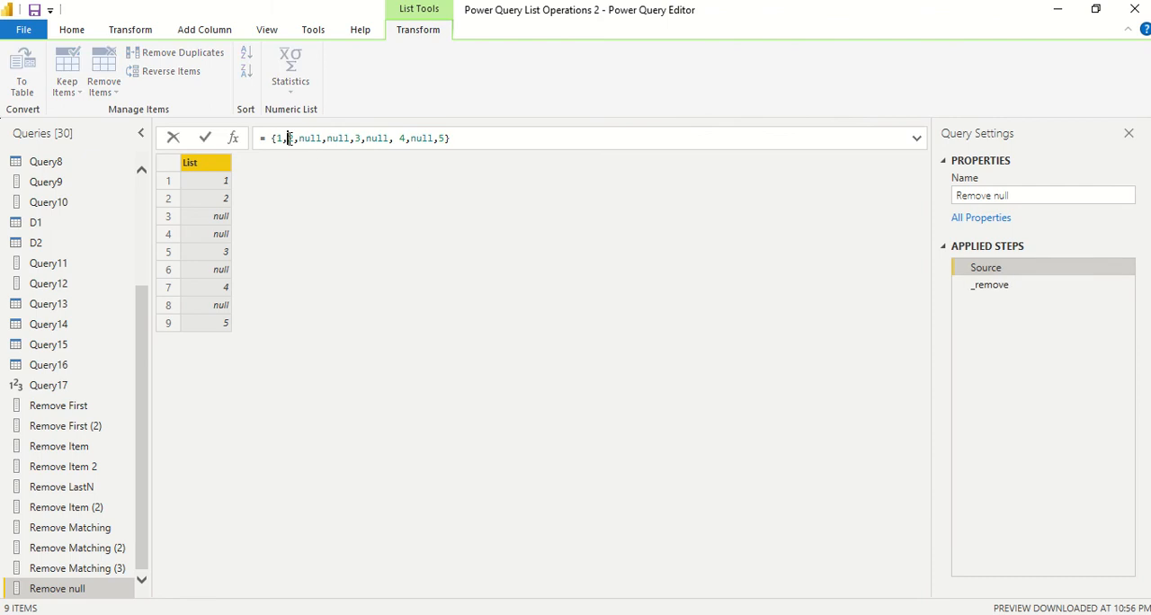
pyautogui.write('2,')
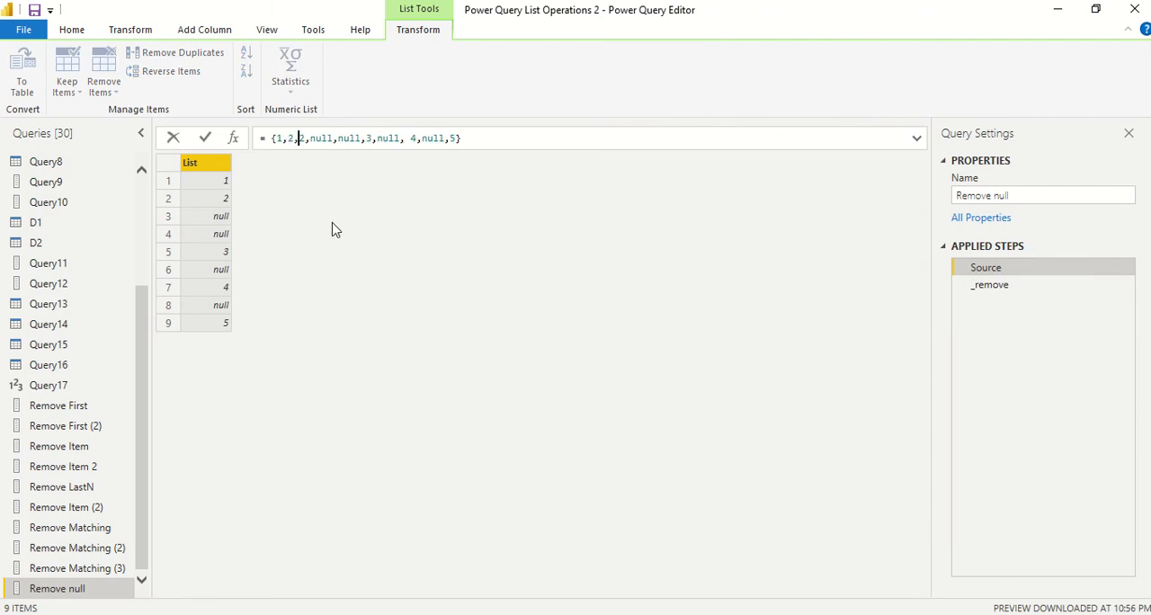
pyautogui.press('Return')
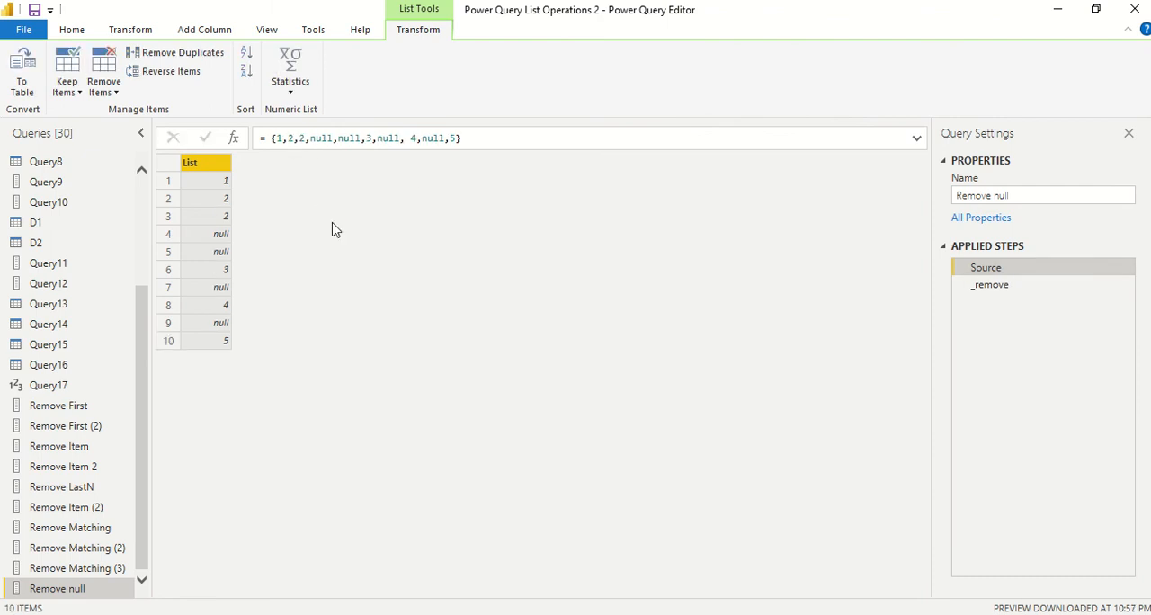
pyautogui.click(988, 286)
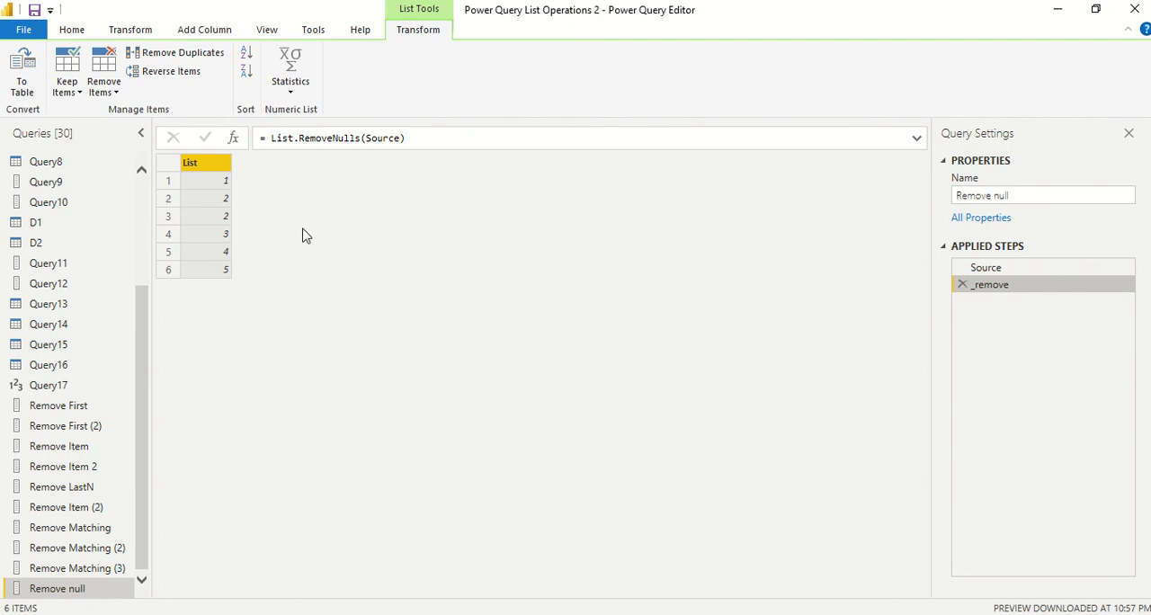
# Start a manually entered table and fill rows 1 to 5 of Column1 with 1, a blank, 2, 3 and 5
pyautogui.click(73, 31)
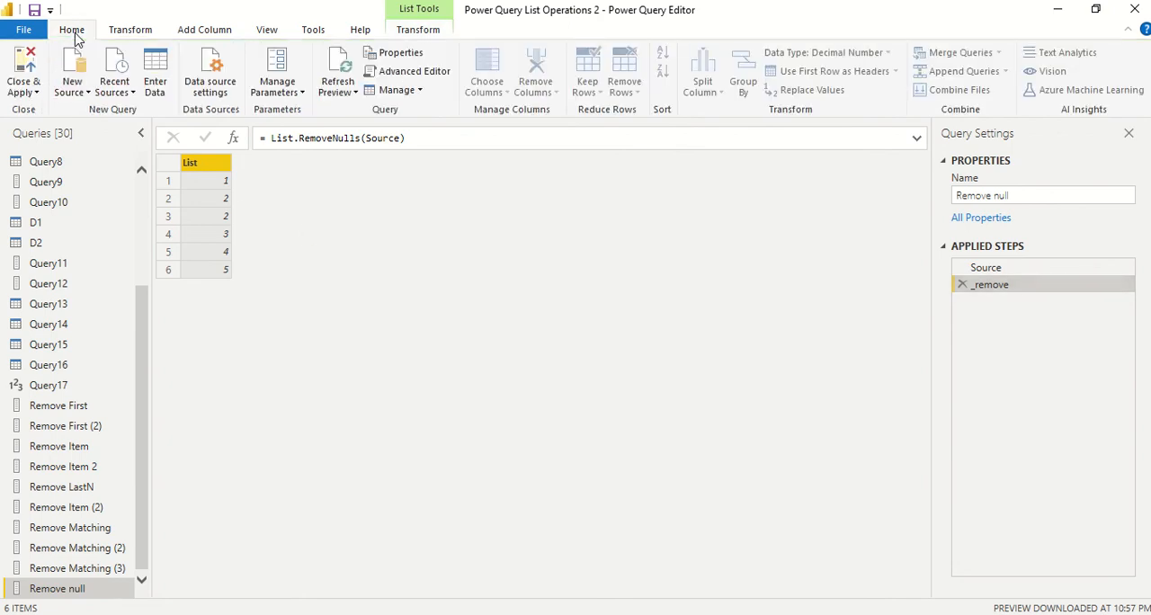
pyautogui.click(155, 79)
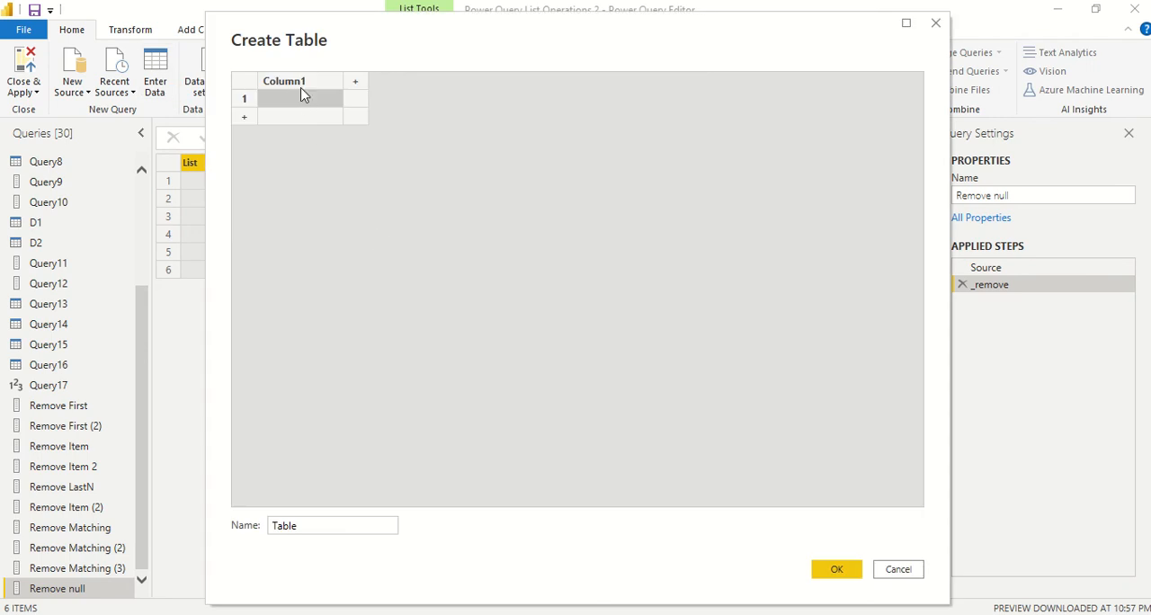
pyautogui.click(298, 103)
pyautogui.write('1')
pyautogui.click(286, 118)
pyautogui.click(282, 135)
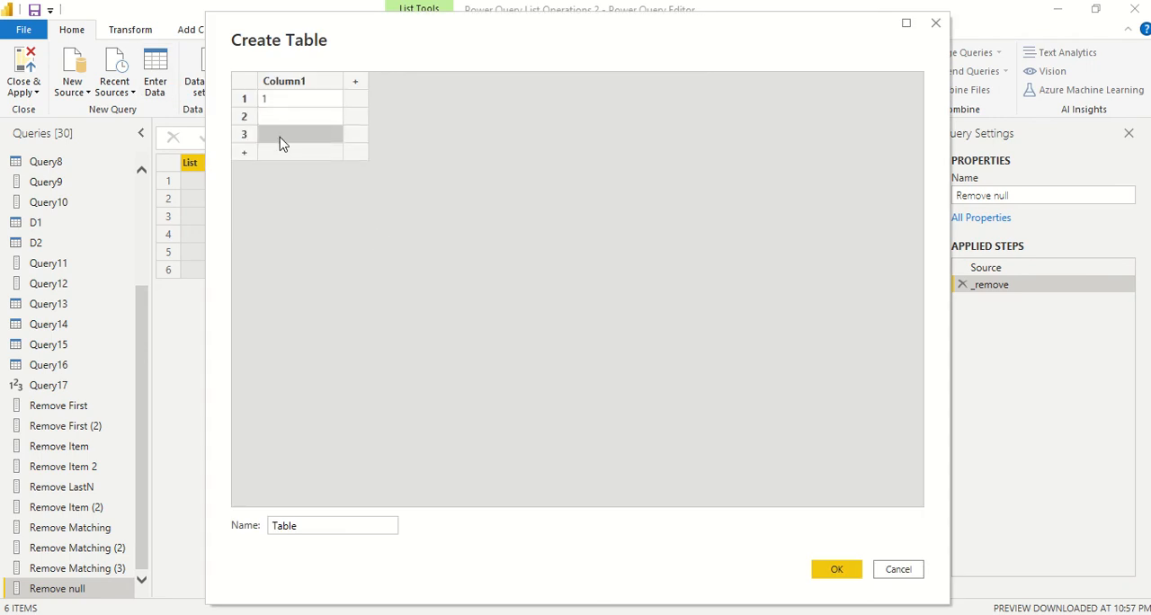
pyautogui.write('2')
pyautogui.click(282, 151)
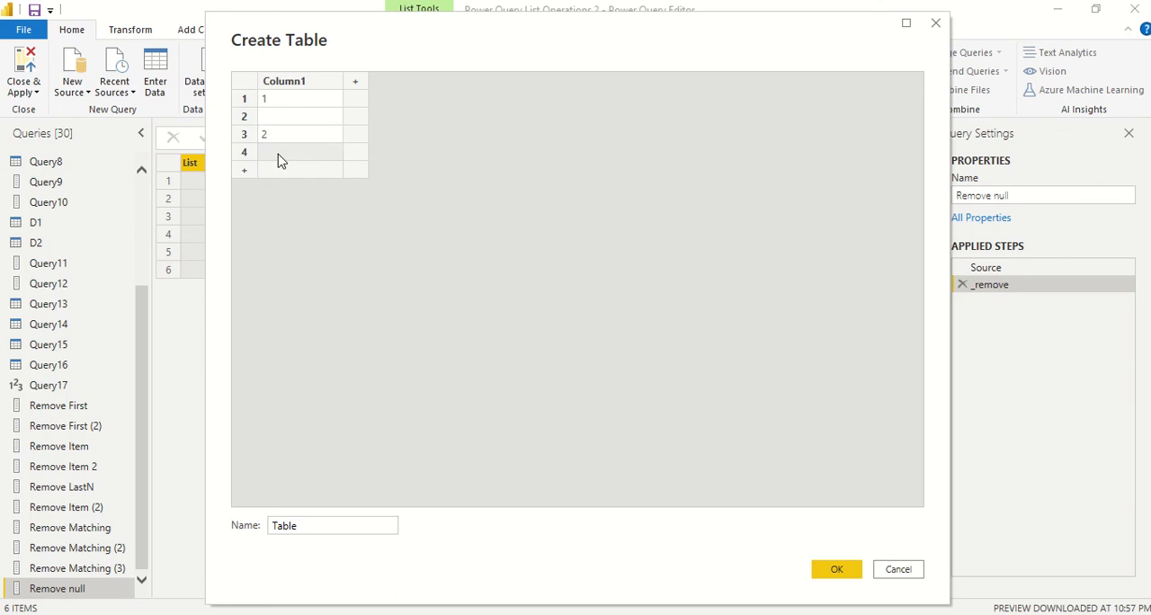
pyautogui.write('3')
pyautogui.click(277, 171)
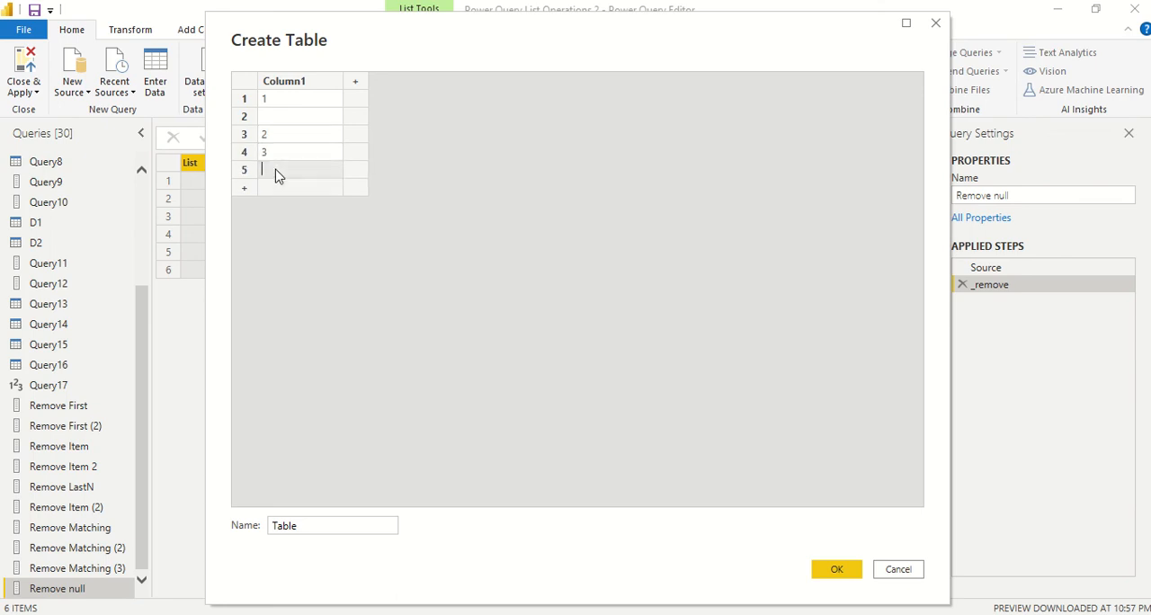
pyautogui.write('5')
# Continue Column1 in rows 6 to 9 with a blank, 6, another blank and 7
pyautogui.click(275, 188)
pyautogui.click(277, 205)
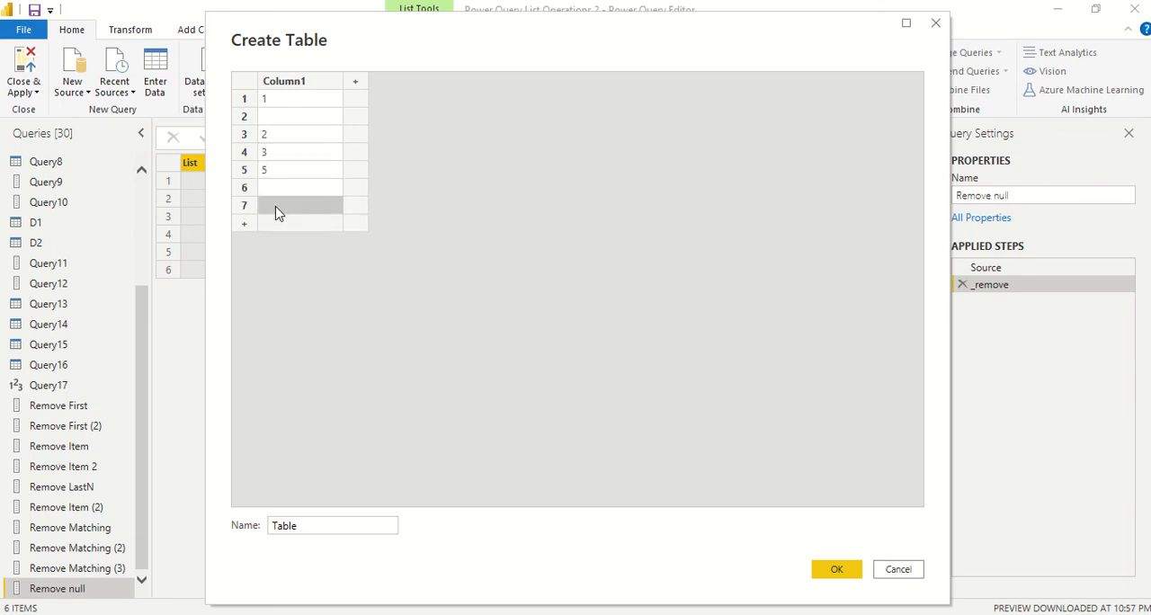
pyautogui.write('6')
pyautogui.click(278, 223)
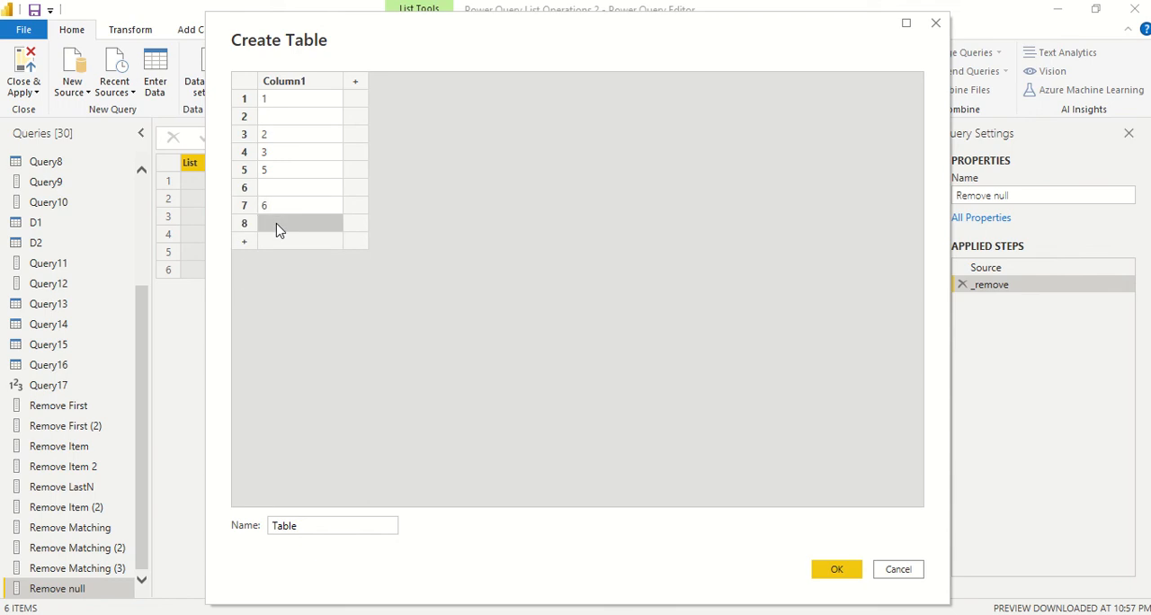
pyautogui.click(277, 241)
pyautogui.write('7')
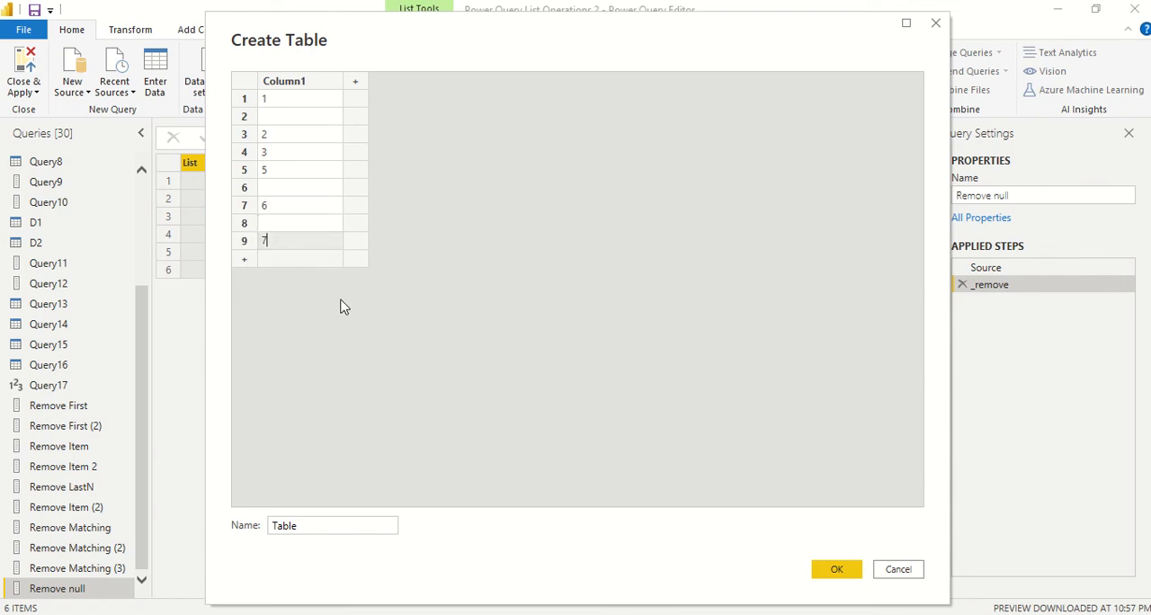
# Name the new table List Rm null and create it
pyautogui.moveTo(347, 525); pyautogui.dragTo(235, 527)
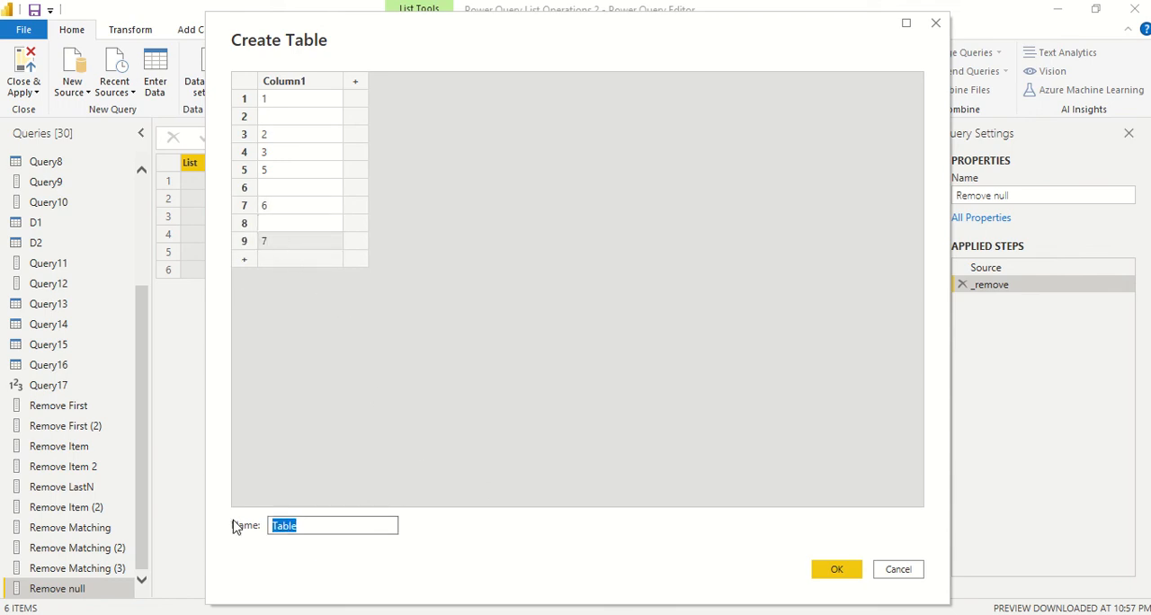
pyautogui.write('Lsi')
pyautogui.press('BackSpace')
pyautogui.press('BackSpace')
pyautogui.press('BackSpace')
pyautogui.write('ist Re')
pyautogui.write('m')
pyautogui.click(820, 570)
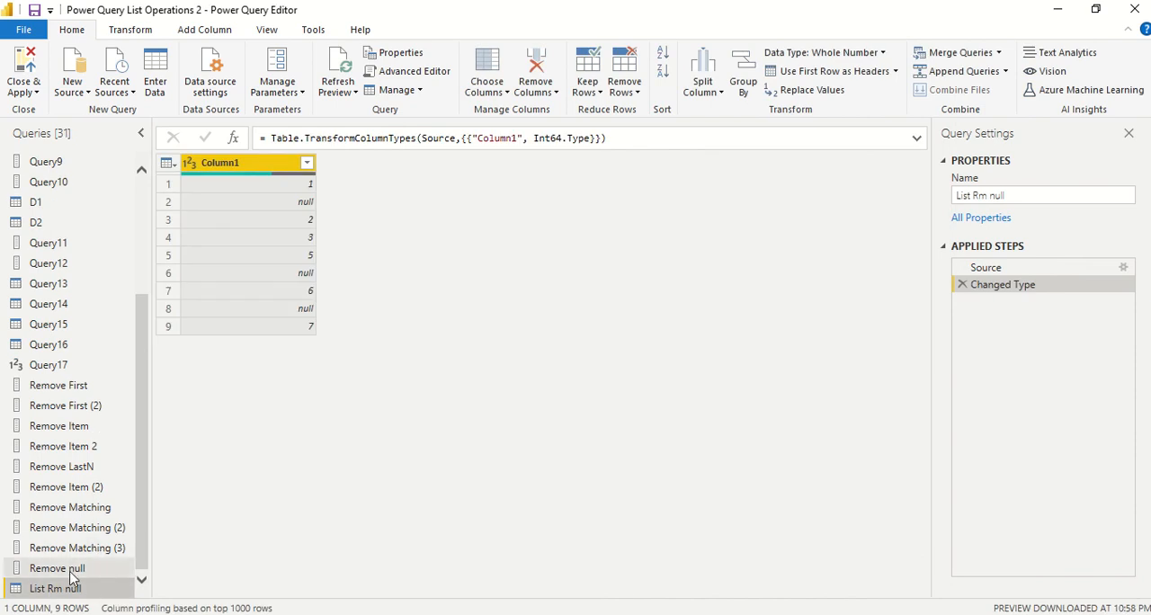
# Duplicate the Remove null query
pyautogui.click(72, 573)
pyautogui.rightClick(72, 581)
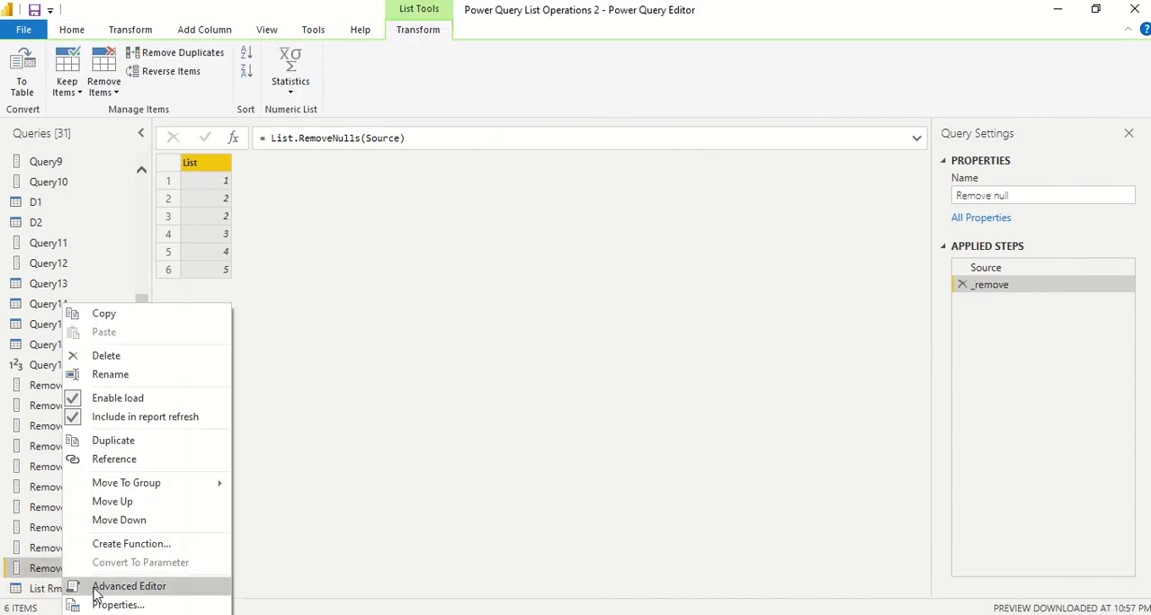
pyautogui.click(45, 577)
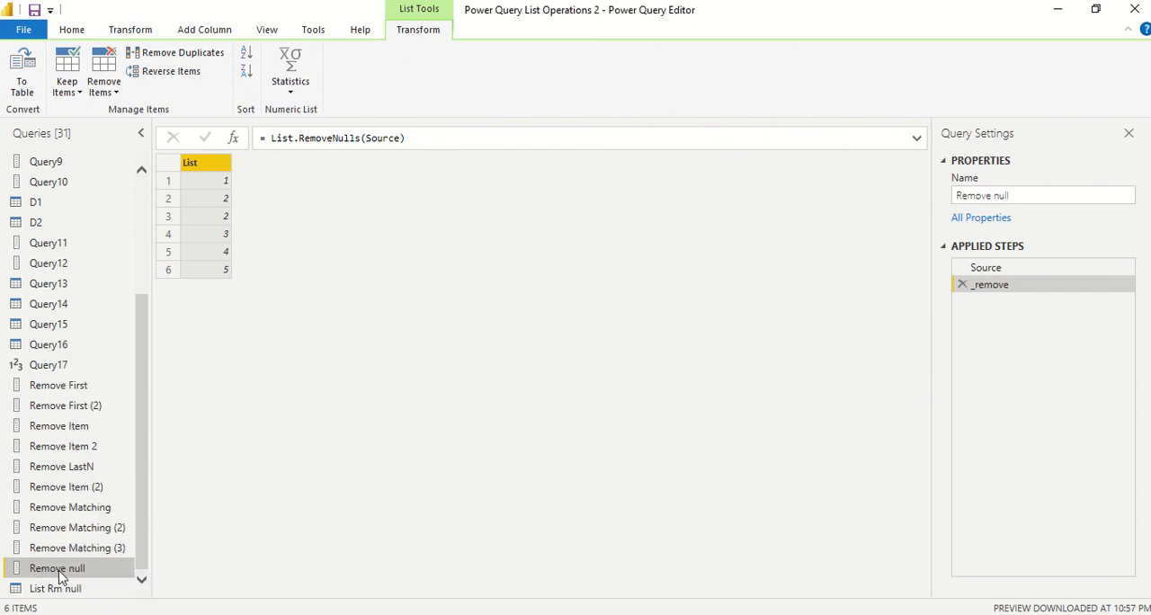
pyautogui.rightClick(60, 575)
pyautogui.click(110, 441)
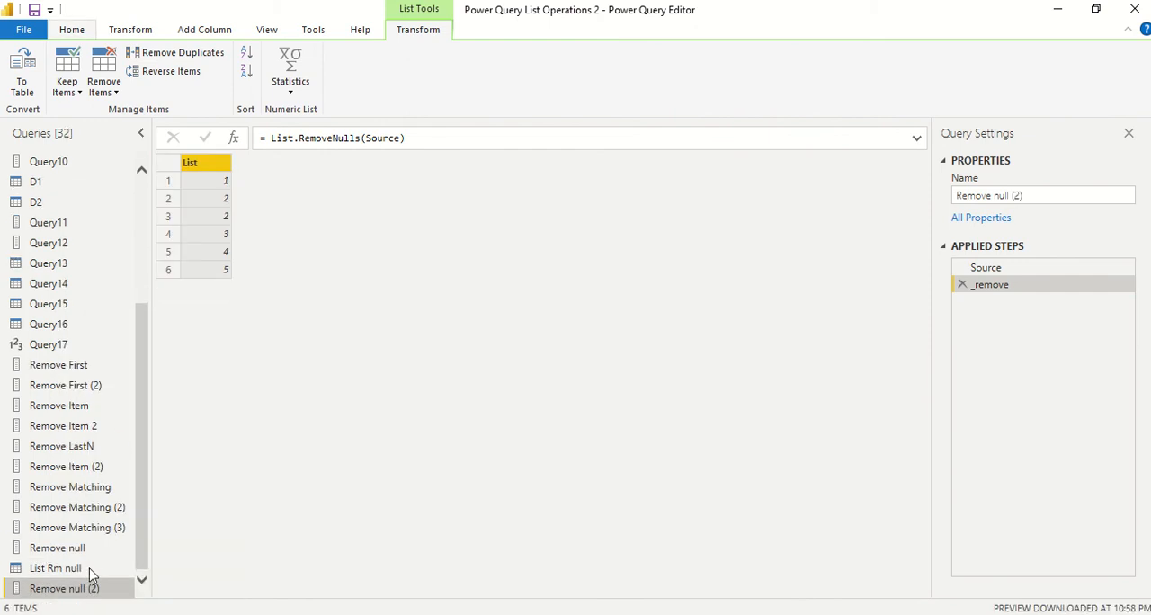
# Open the code of the Remove null (2) query in the Advanced Editor and delete its Source list line
pyautogui.rightClick(79, 595)
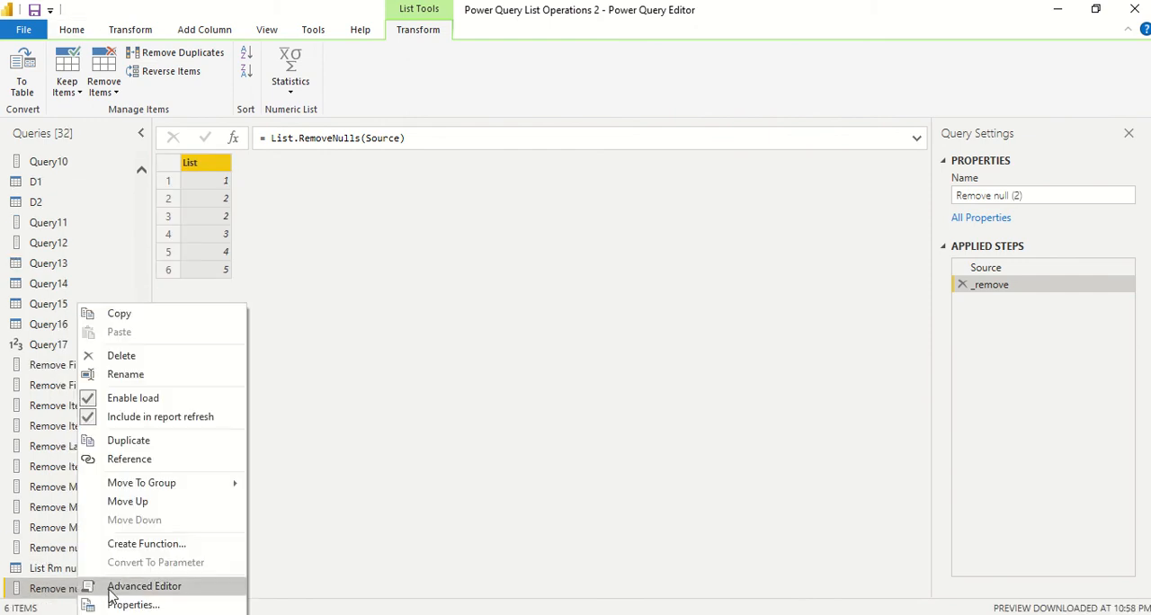
pyautogui.click(113, 585)
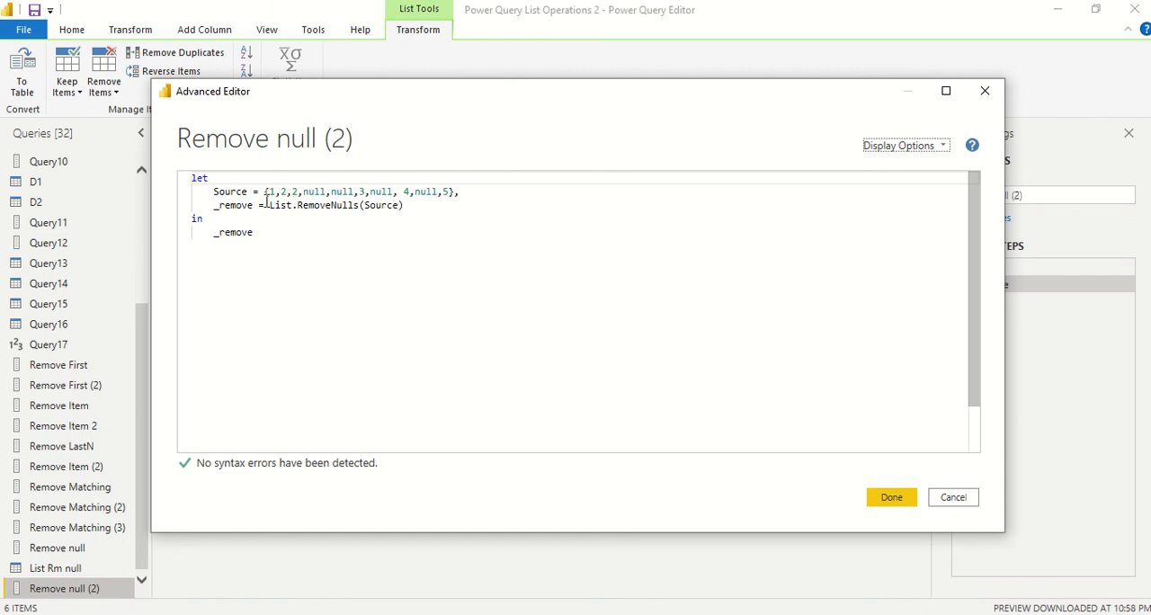
pyautogui.moveTo(214, 192); pyautogui.dragTo(471, 194)
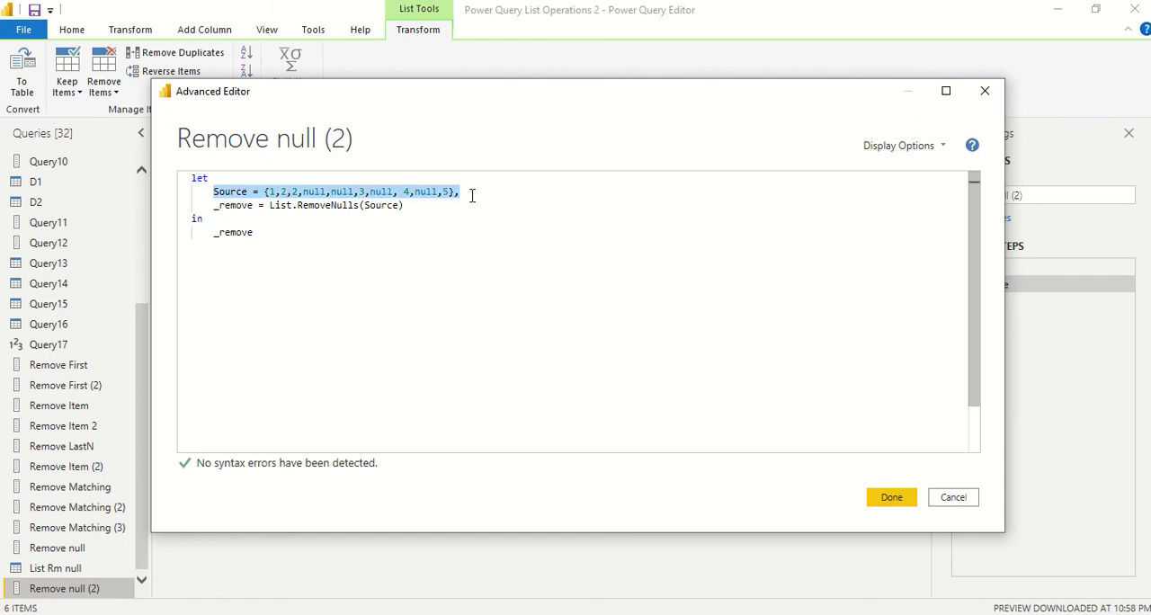
pyautogui.press('Delete')
pyautogui.press('Delete')
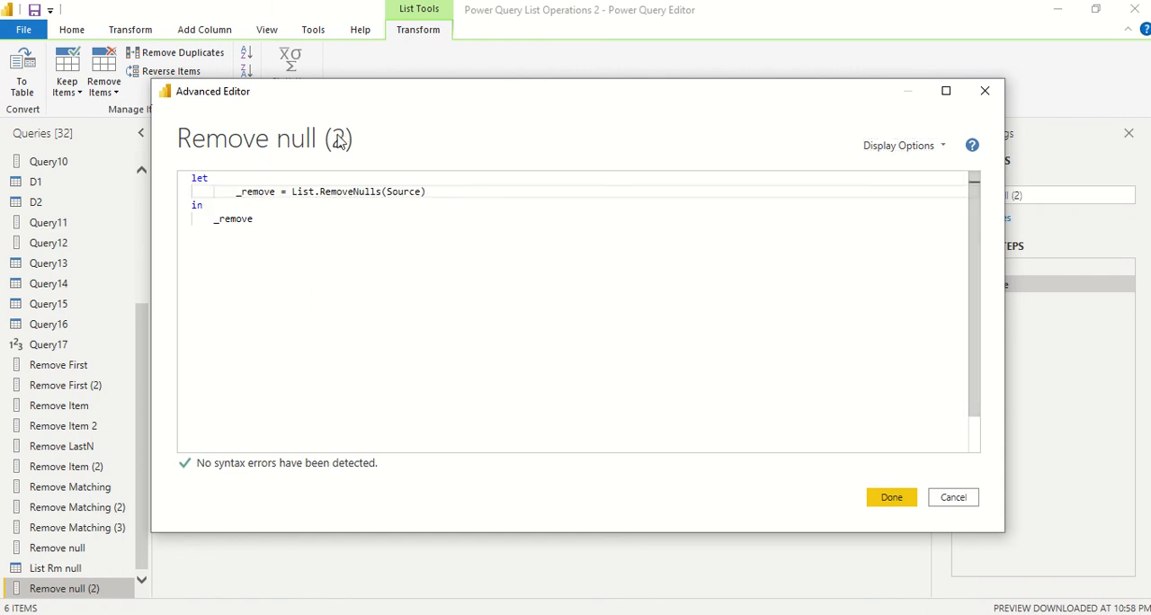
# Replace the Source argument of List.RemoveNulls with a reference to the #"List Rm null" query
pyautogui.click(397, 191)
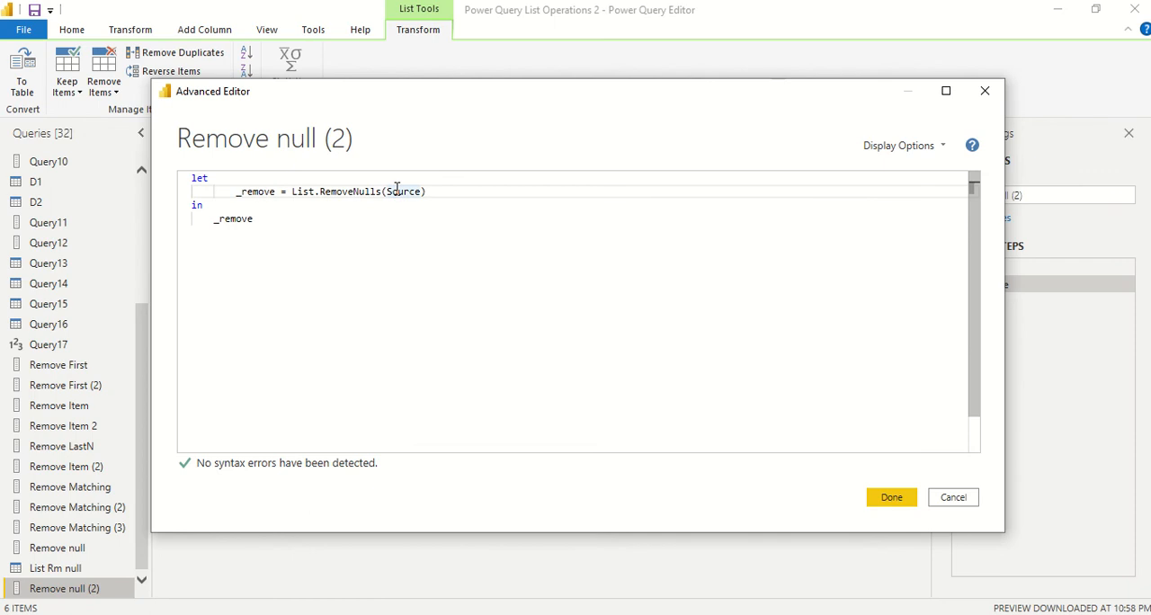
pyautogui.doubleClick(396, 191)
pyautogui.write('Li')
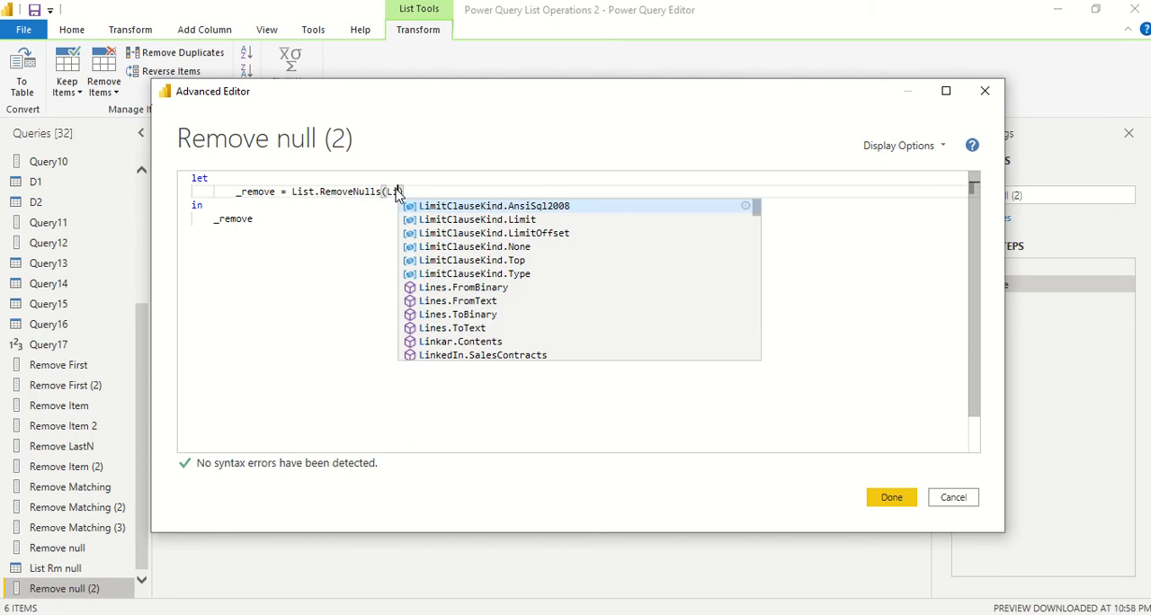
pyautogui.write('s')
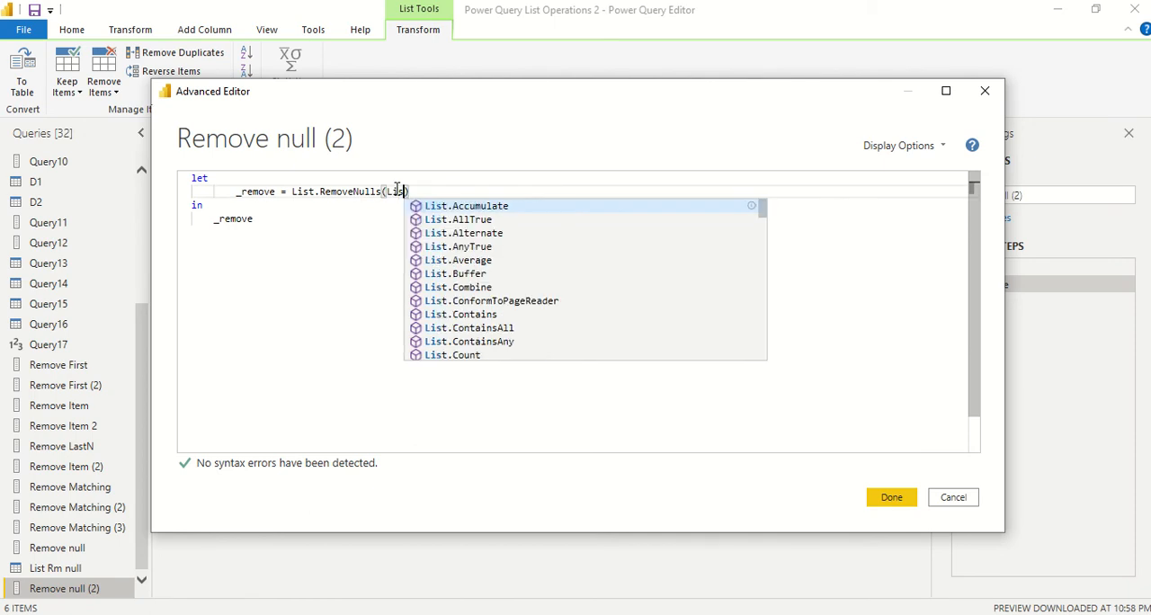
pyautogui.write('t r')
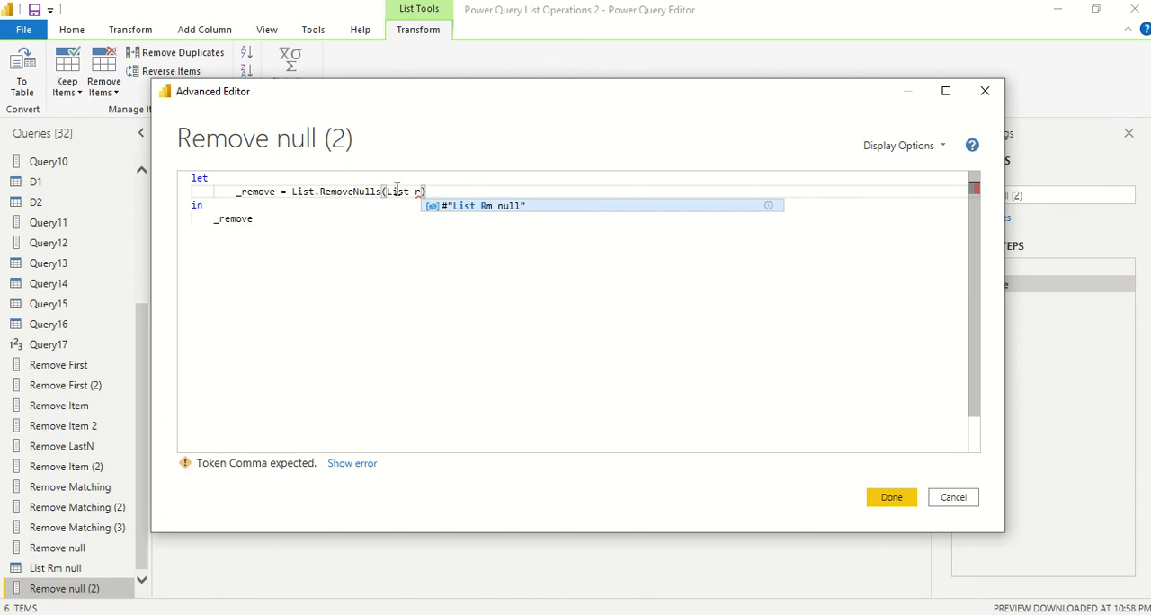
pyautogui.click(508, 209)
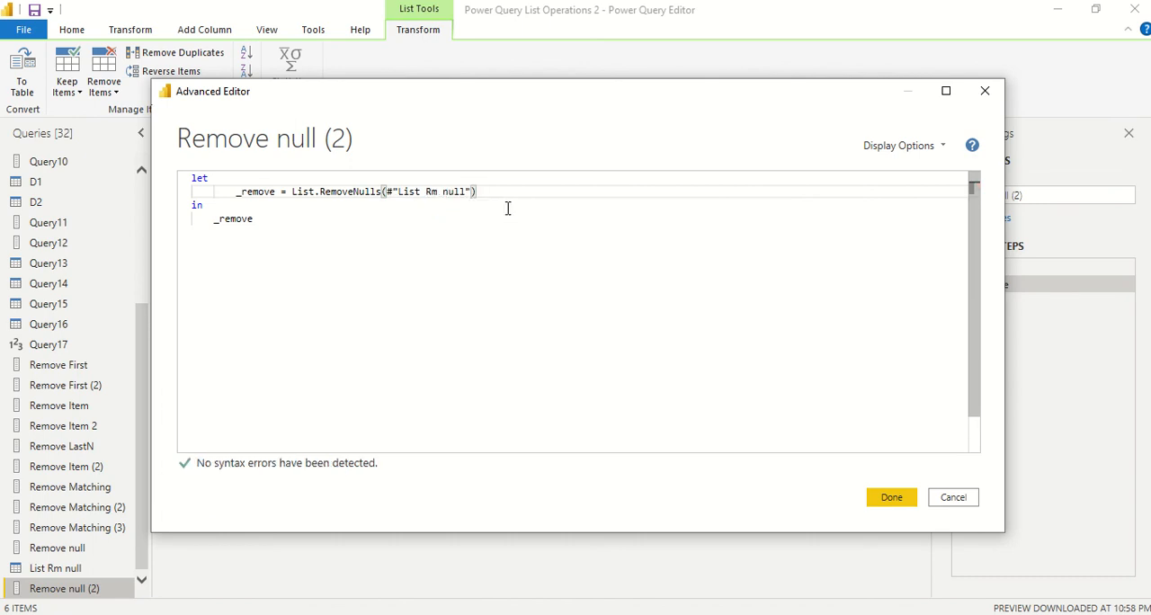
# Append [Column1] to the #"List Rm null" reference and apply the code
pyautogui.write('[Column1')
pyautogui.click(888, 500)
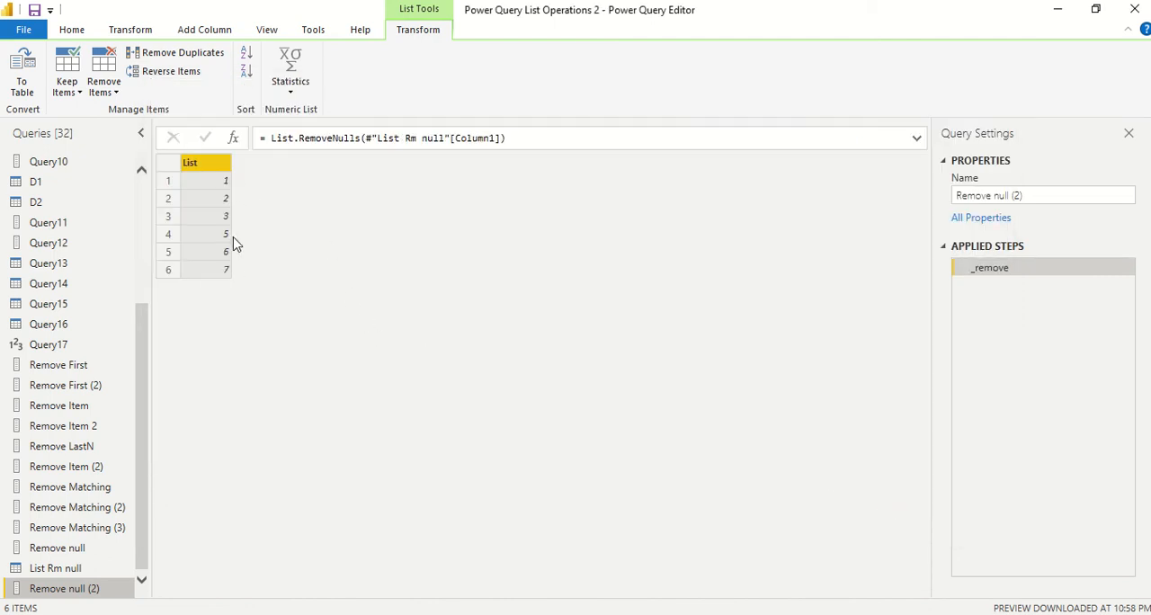
# Compare with the List Rm null table and convert the Remove null (2) list to a table with delimiter None and extra columns shown as errors
pyautogui.click(67, 568)
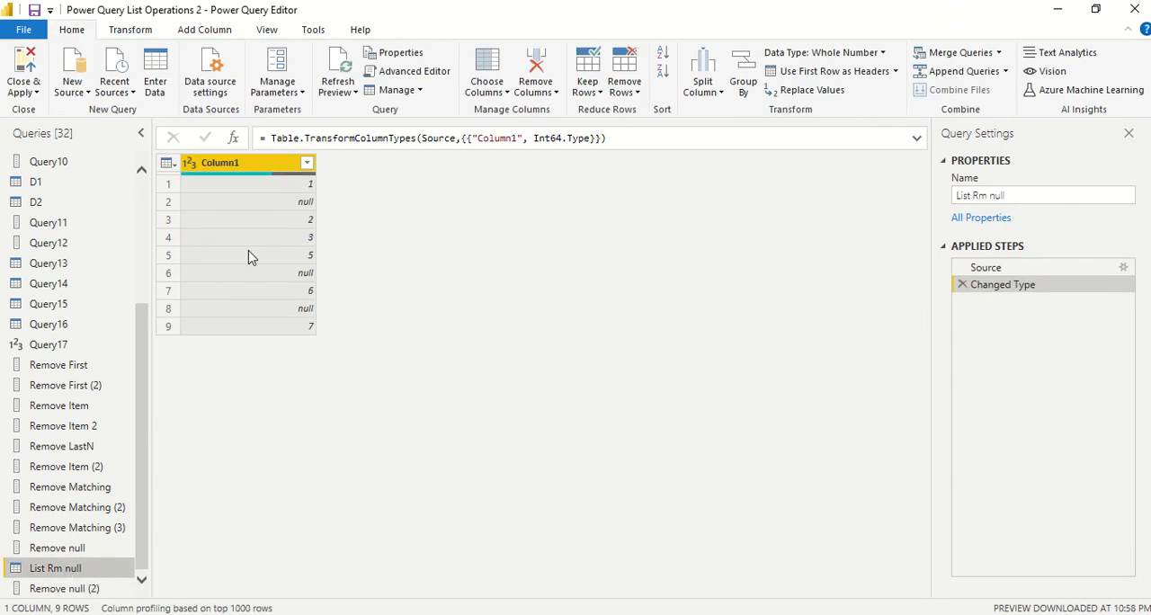
pyautogui.click(69, 588)
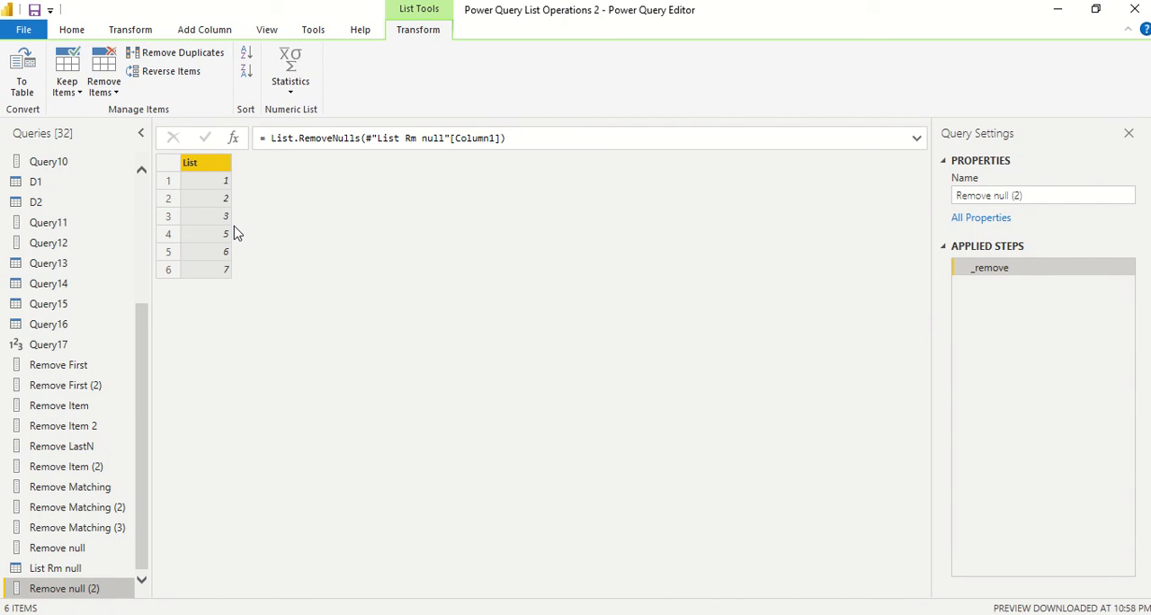
pyautogui.click(26, 86)
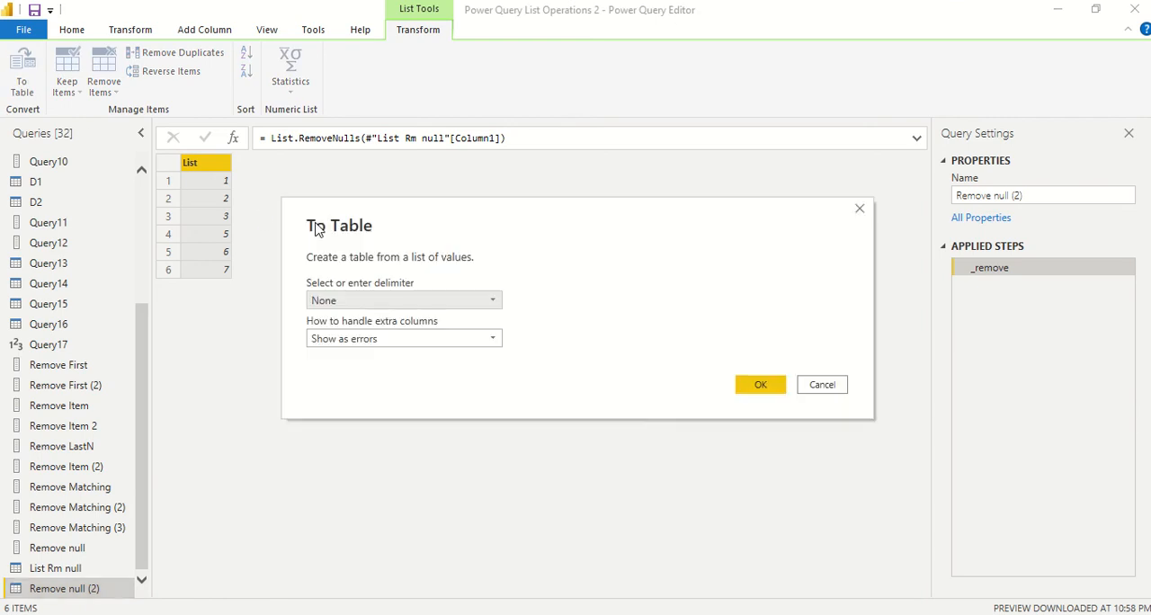
pyautogui.click(761, 385)
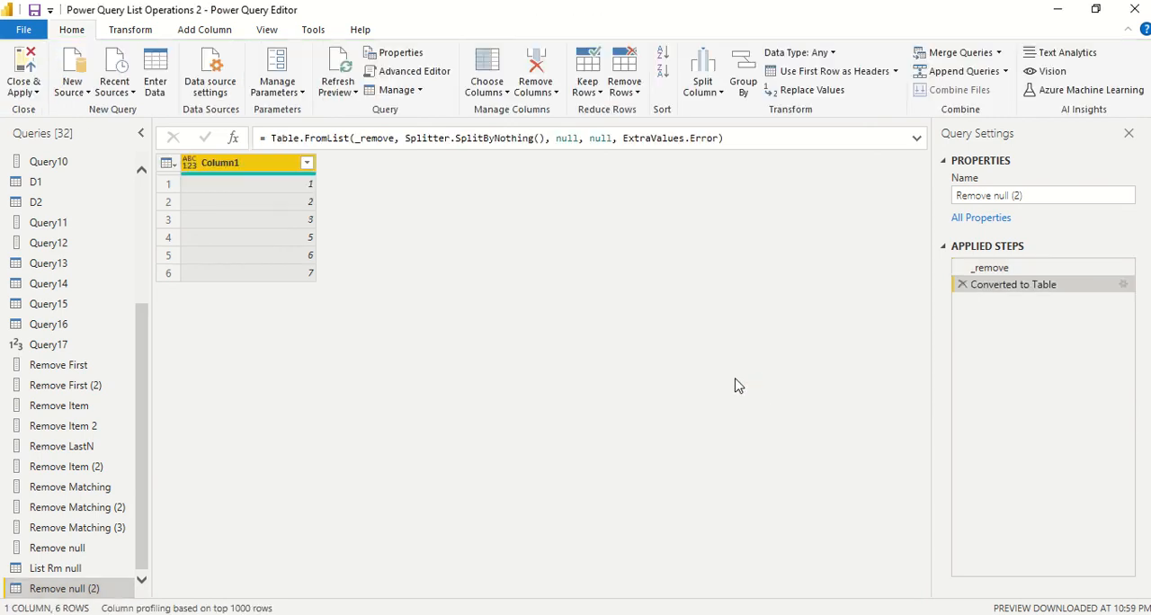